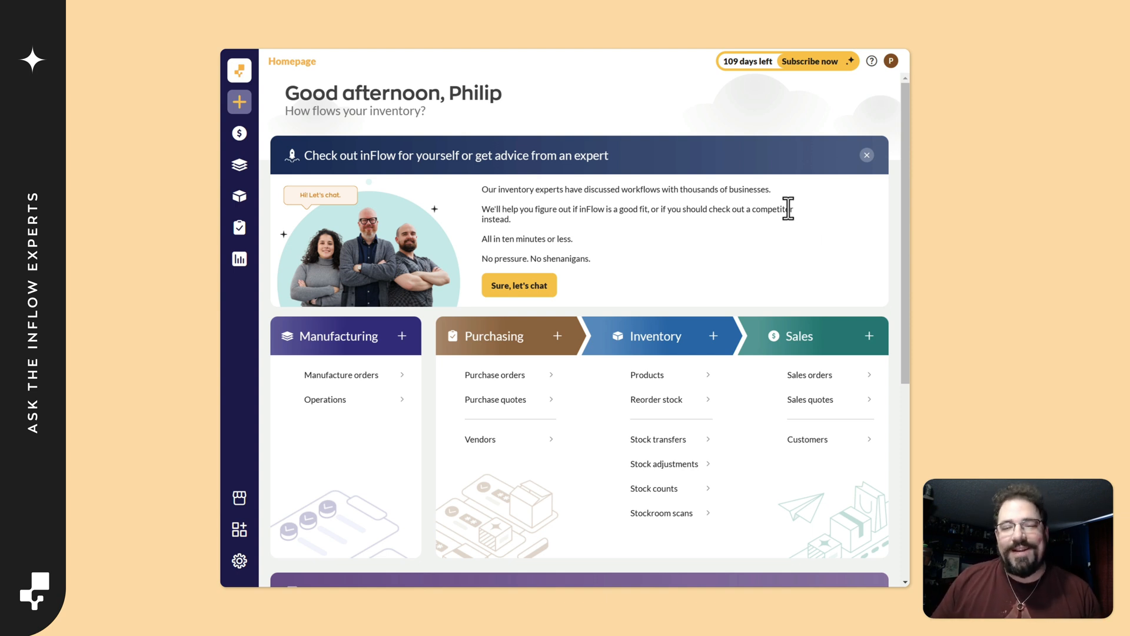
Step: Create a new sales order for the second existing customer in the customer list
scroll(747, 169, "down", 2)
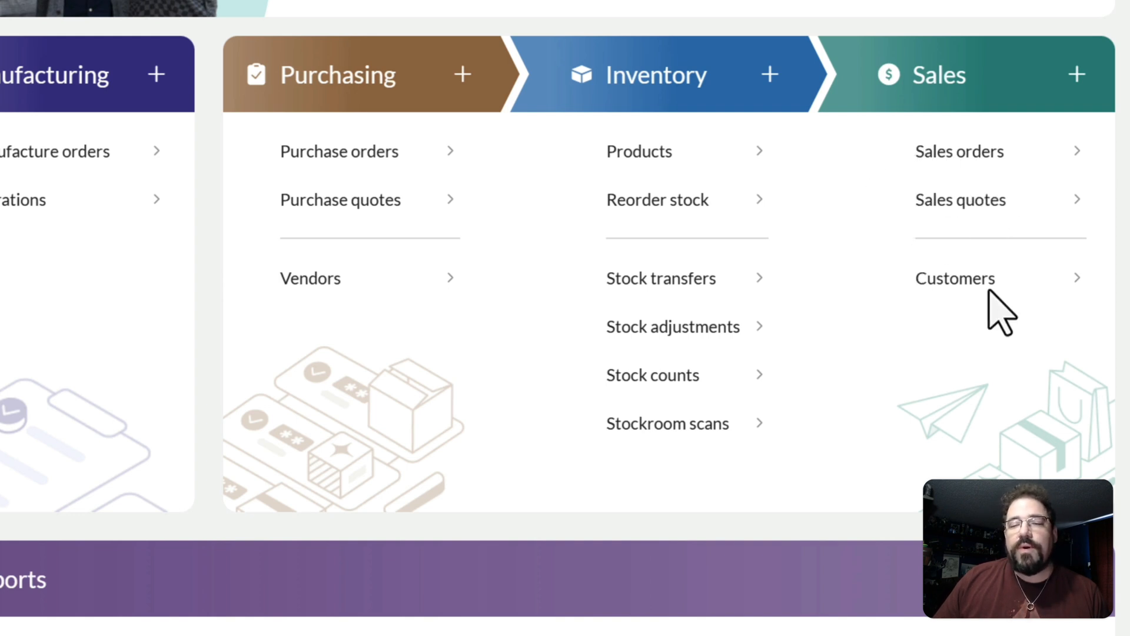
left_click(1067, 80)
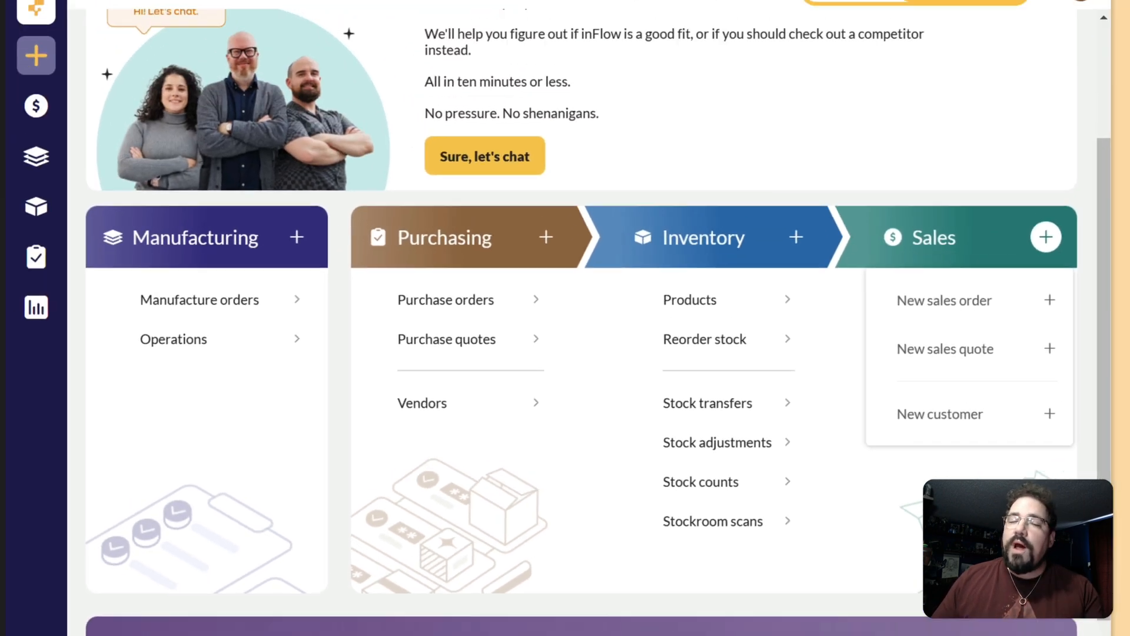
left_click(936, 380)
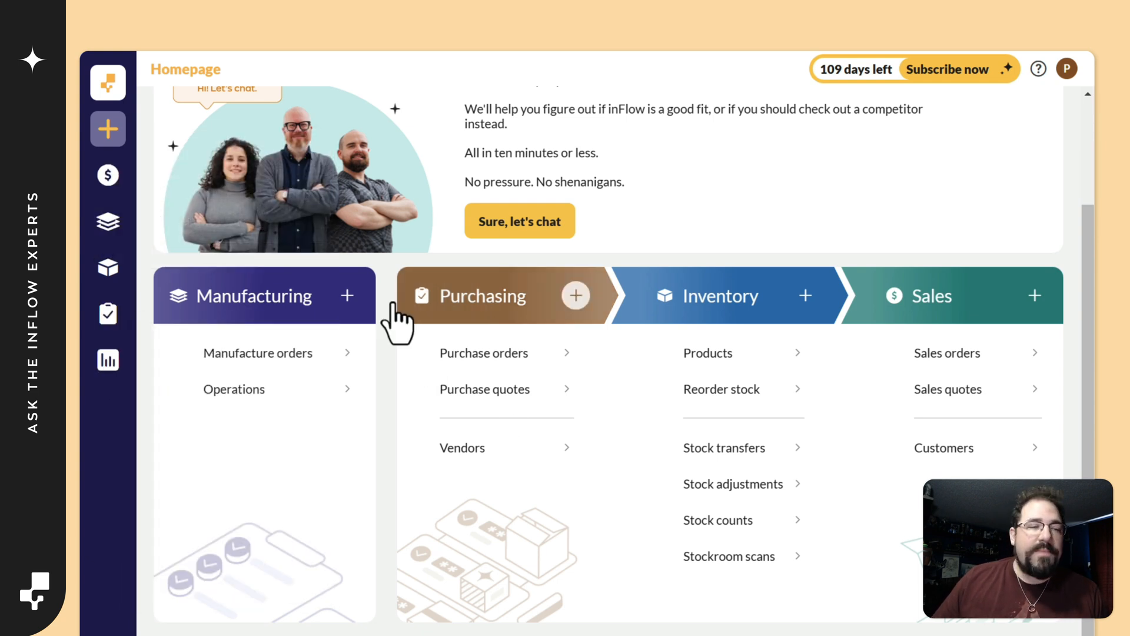
mouse_move(107, 177)
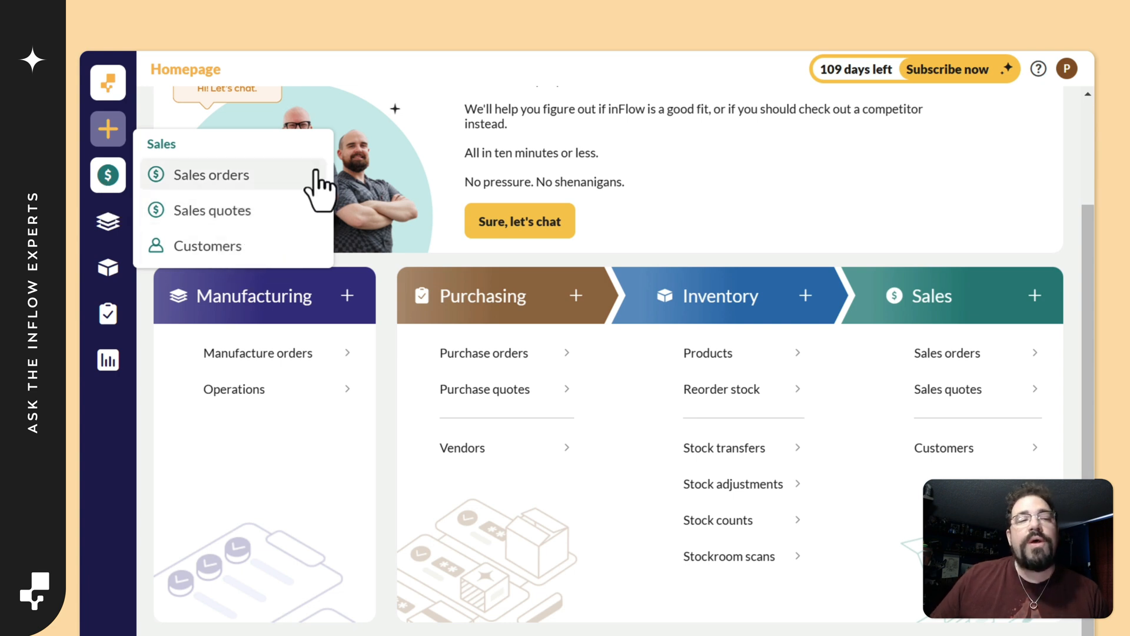
mouse_move(110, 132)
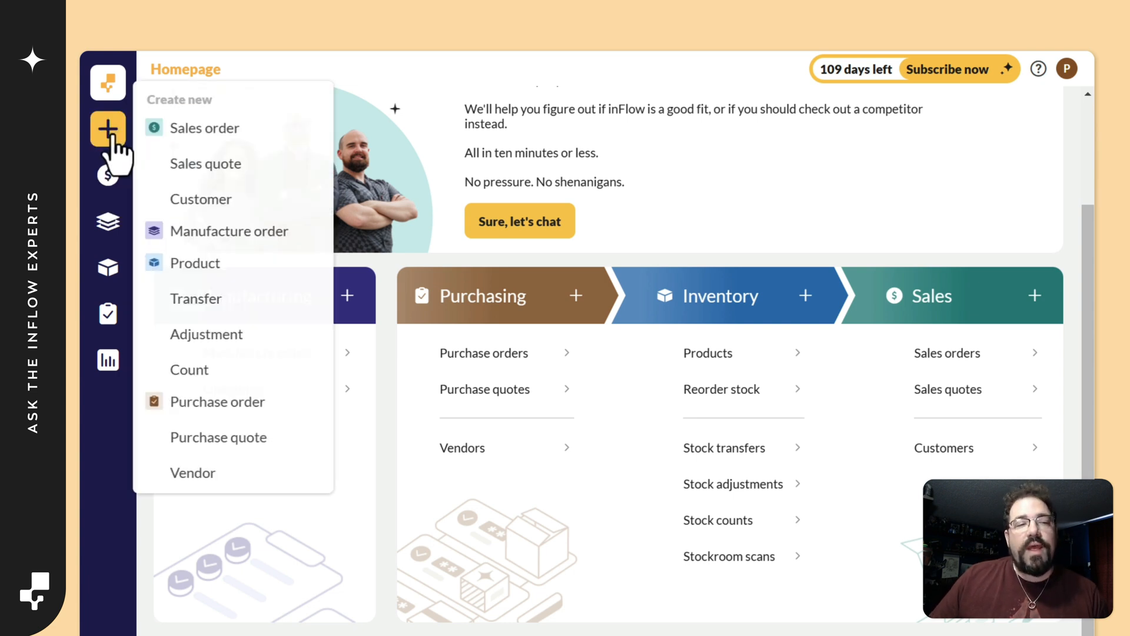
left_click(238, 131)
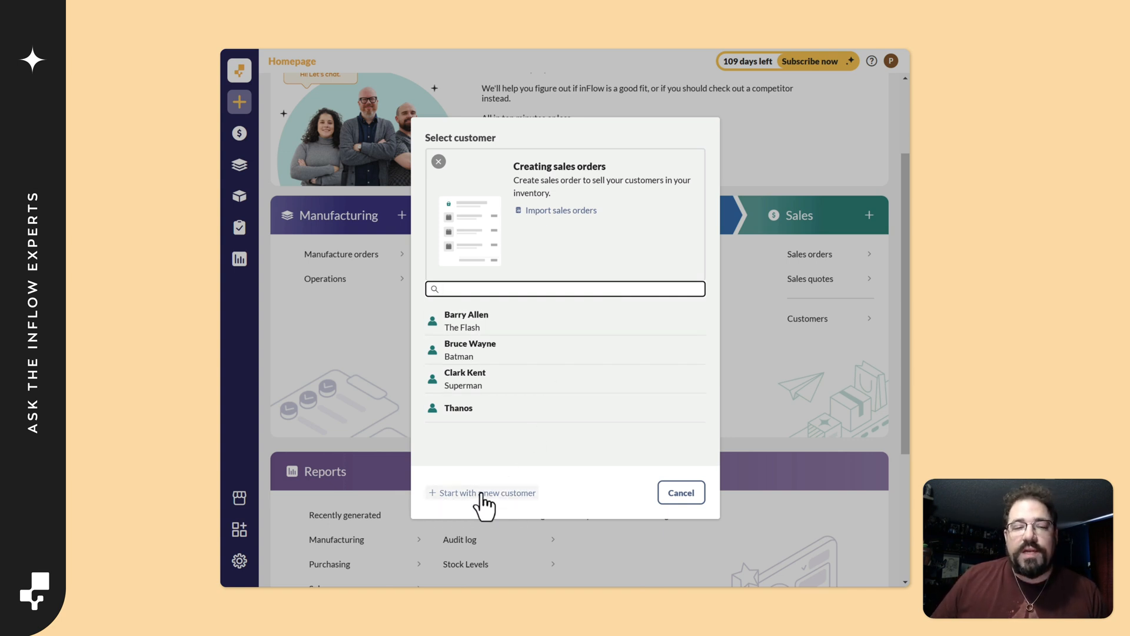
left_click(501, 358)
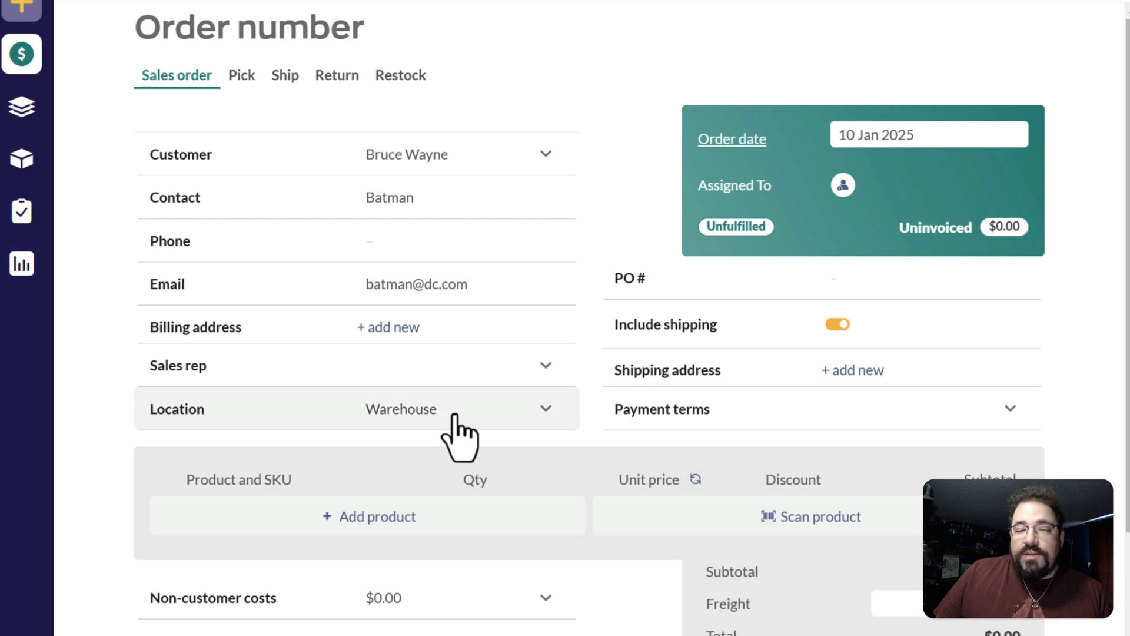
Step: Set the sales order's location to Store #1 - Toronto and activate its PO number field
left_click(407, 412)
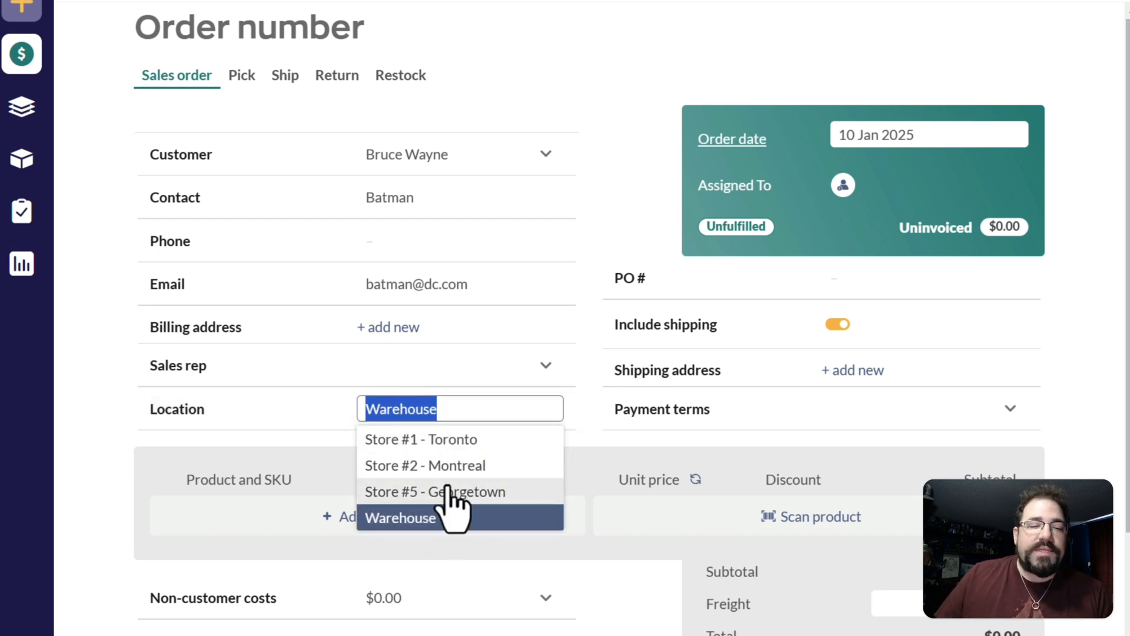
left_click(437, 446)
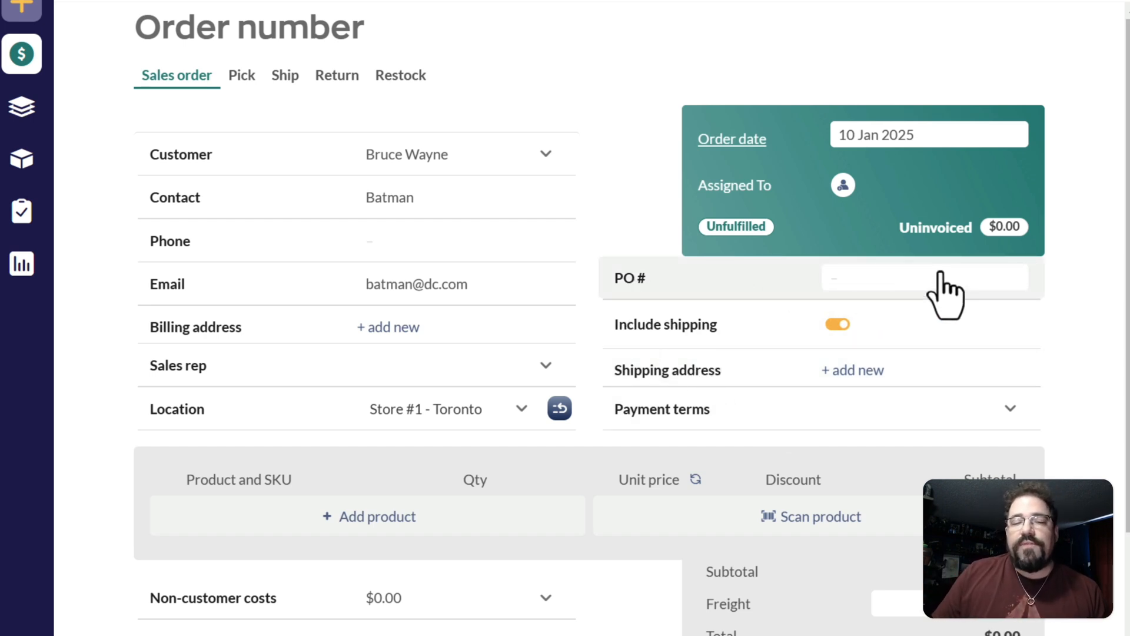
left_click(853, 280)
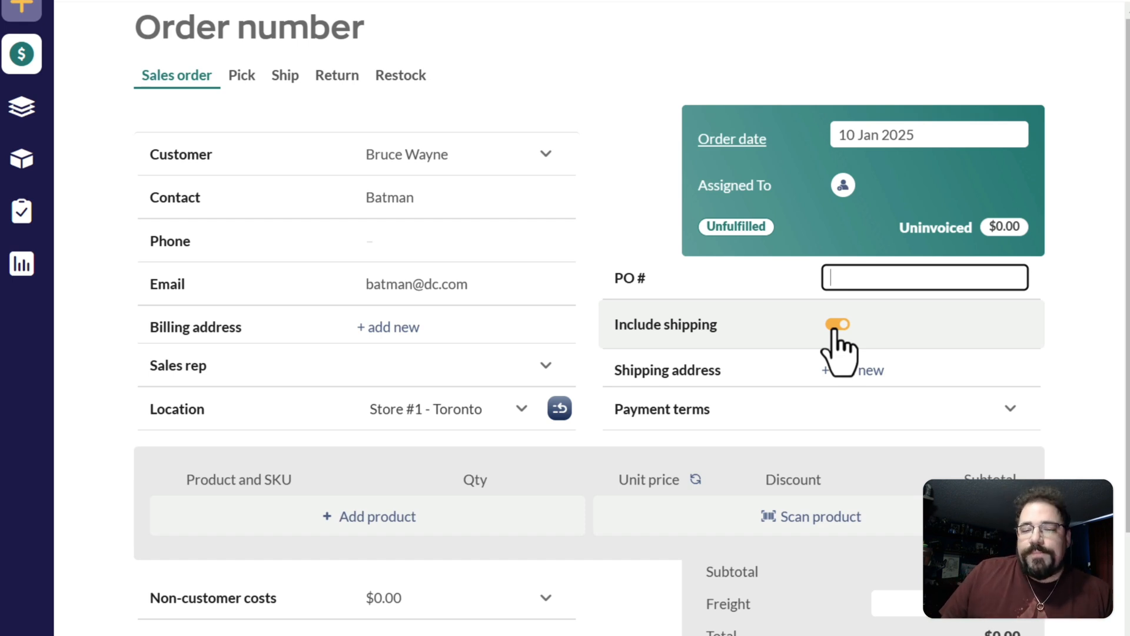
Step: Find the Batarang product with the search text "bata" and add it to the sales order
scroll(827, 285, "down", 4)
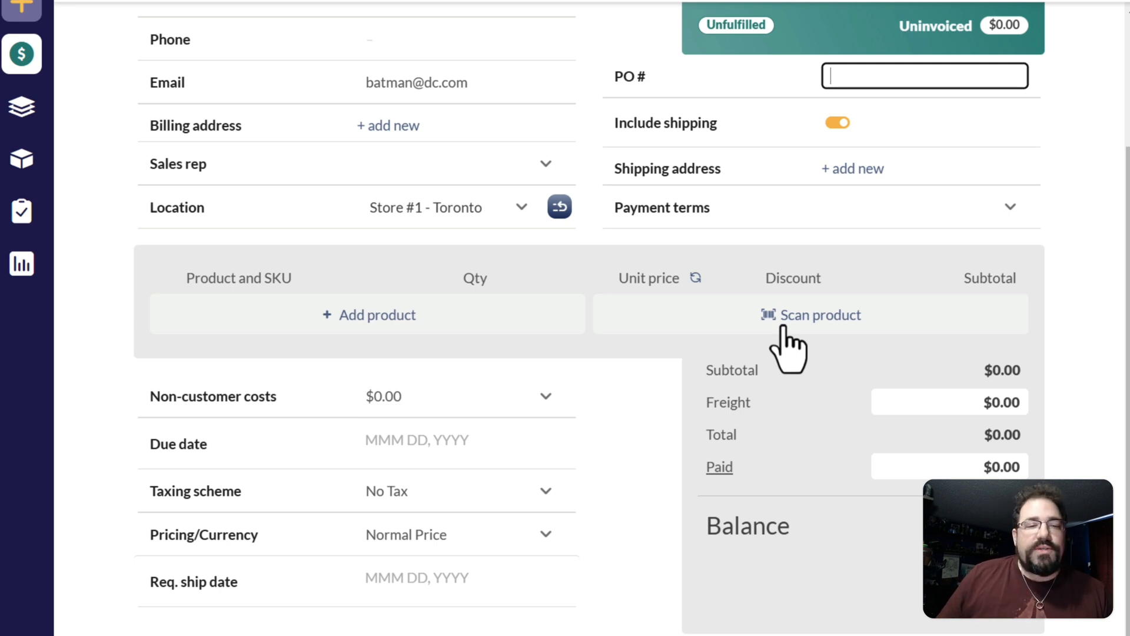
scroll(787, 345, "down", 3)
left_click(391, 145)
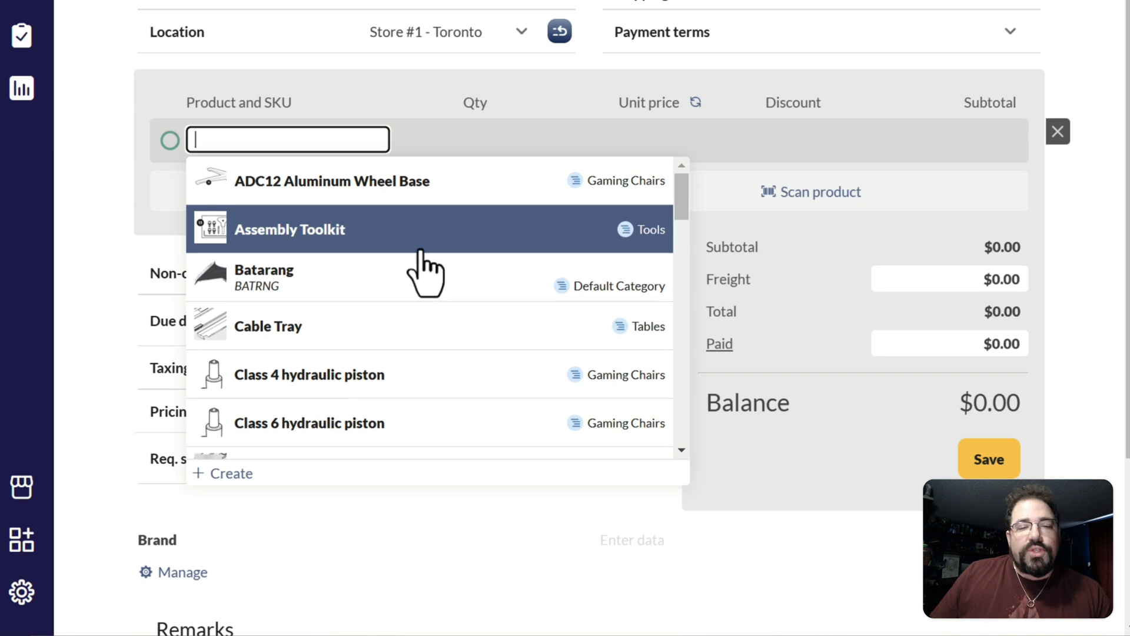
scroll(421, 259, "down", 5)
scroll(424, 263, "down", 3)
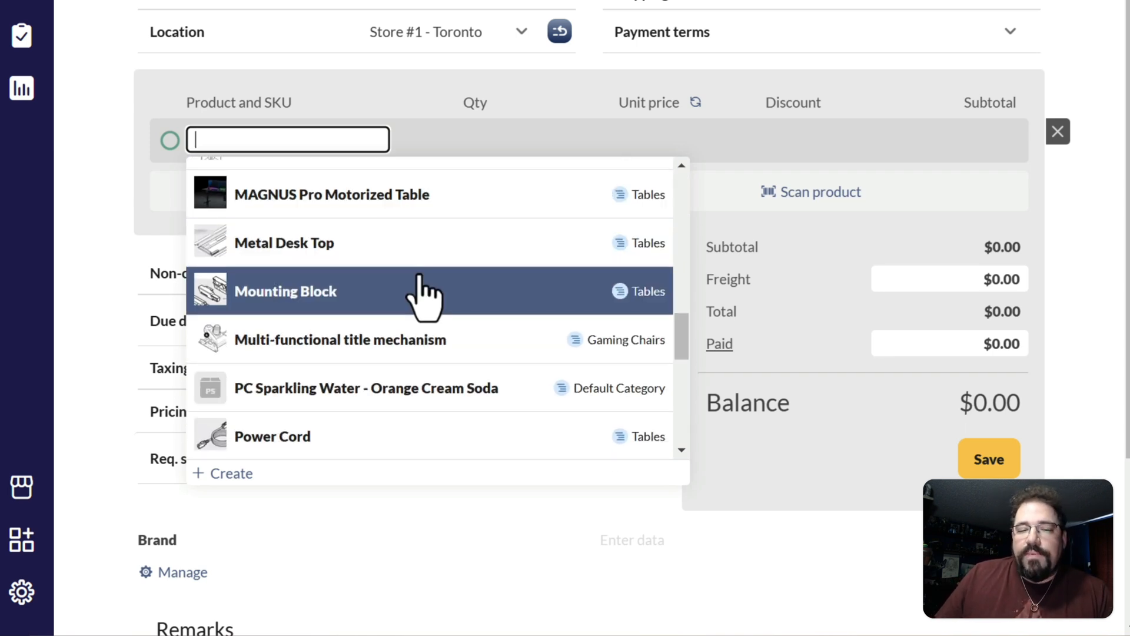
scroll(422, 285, "up", 4)
type("bata")
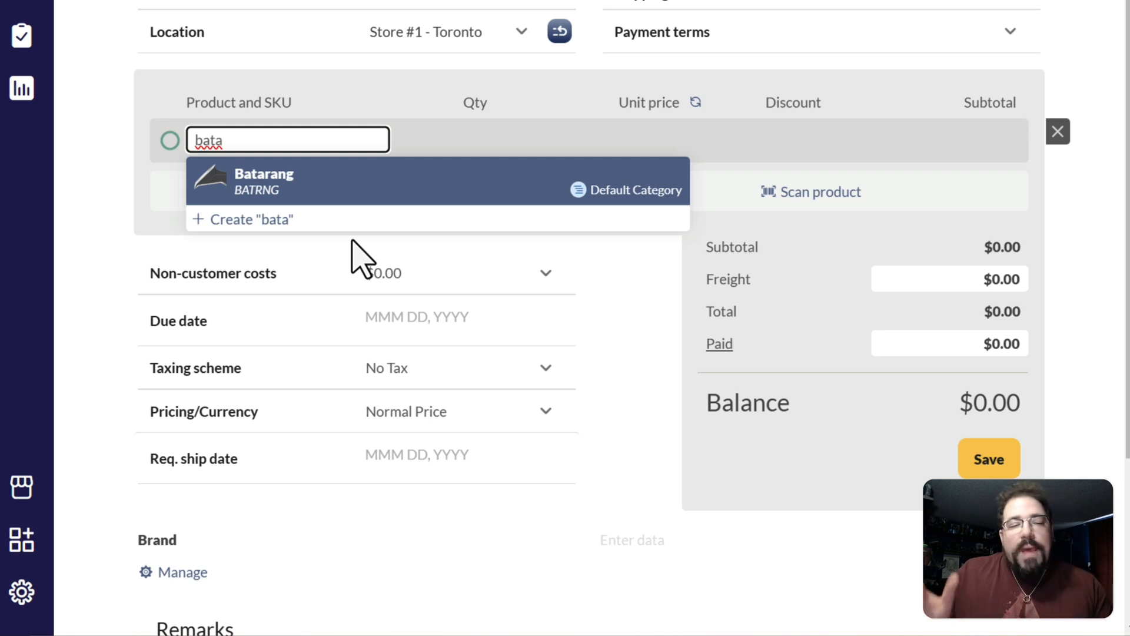
left_click(324, 189)
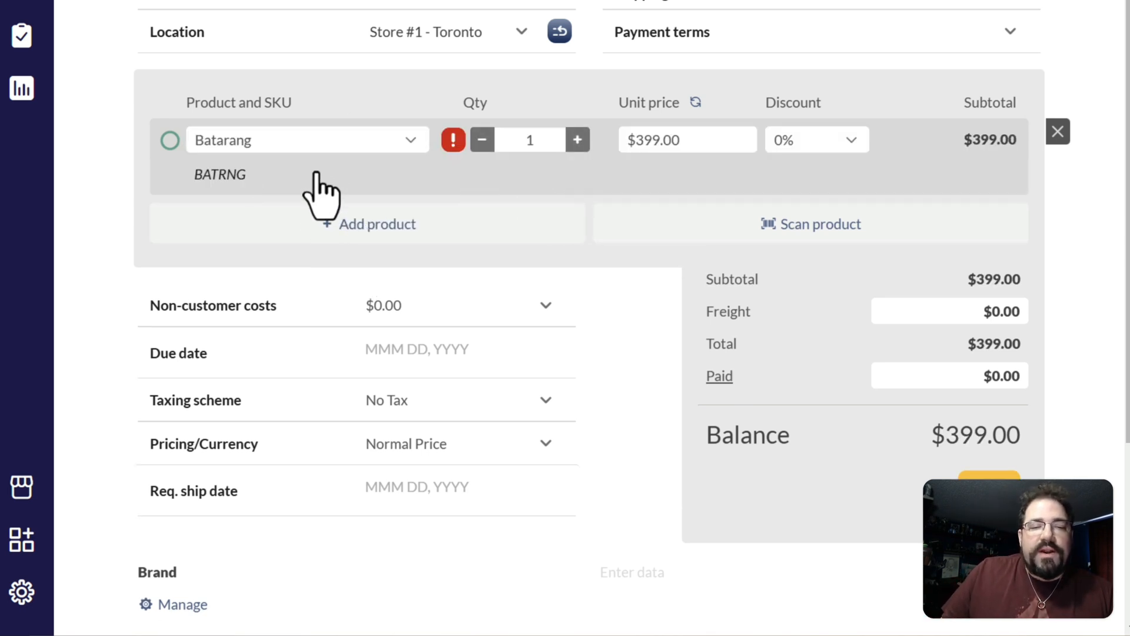
Step: Set the Batarang line's quantity to 4 and check the order's unit price, subtotal and balance
left_click(578, 141)
left_click(578, 141)
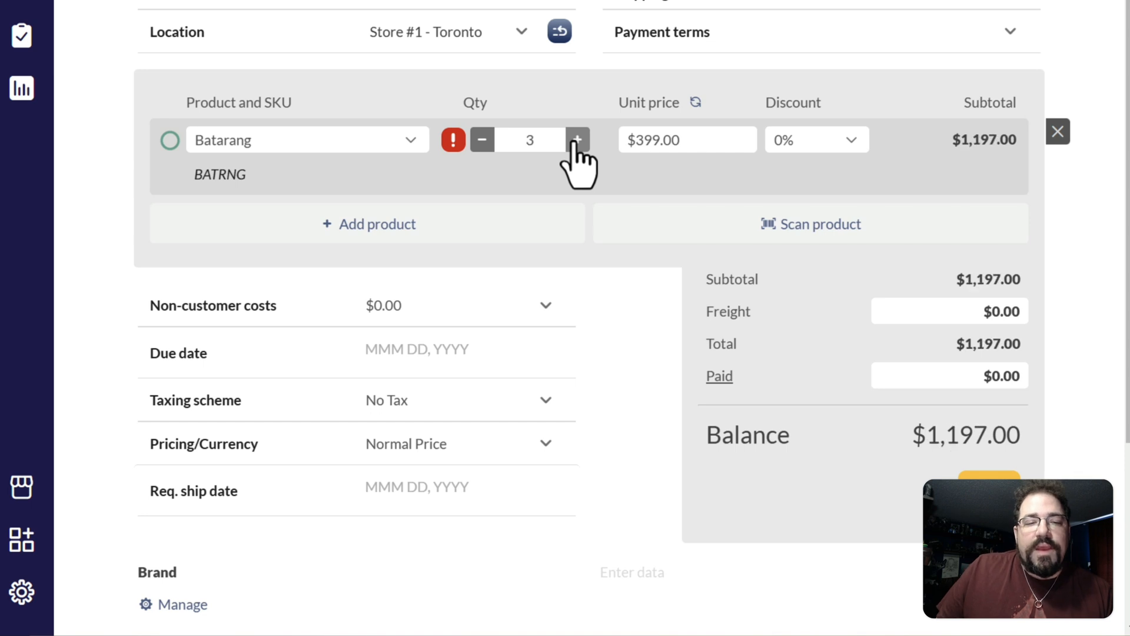
left_click(578, 142)
left_click(707, 134)
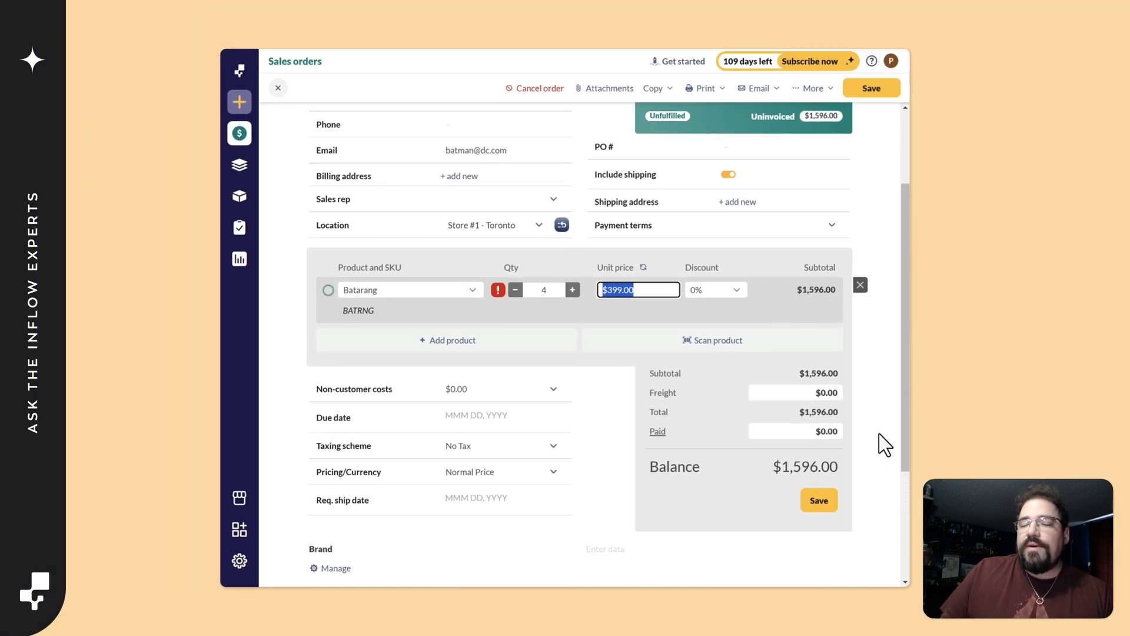
scroll(904, 439, "down", 1)
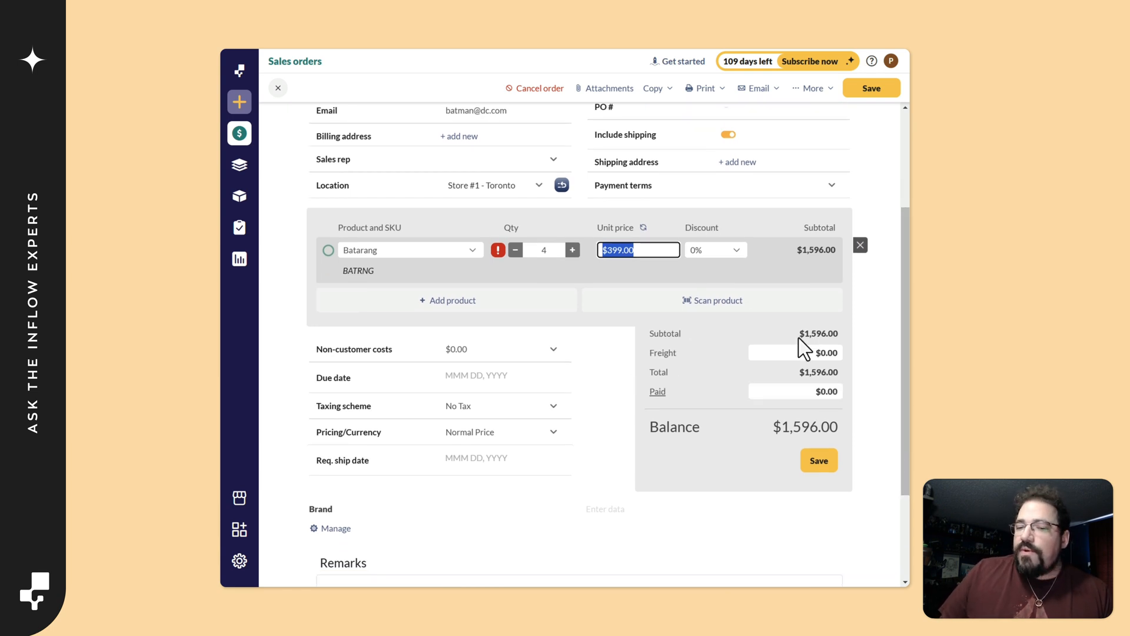
left_click_drag(799, 336, 835, 337)
left_click_drag(772, 427, 841, 430)
left_click(842, 415)
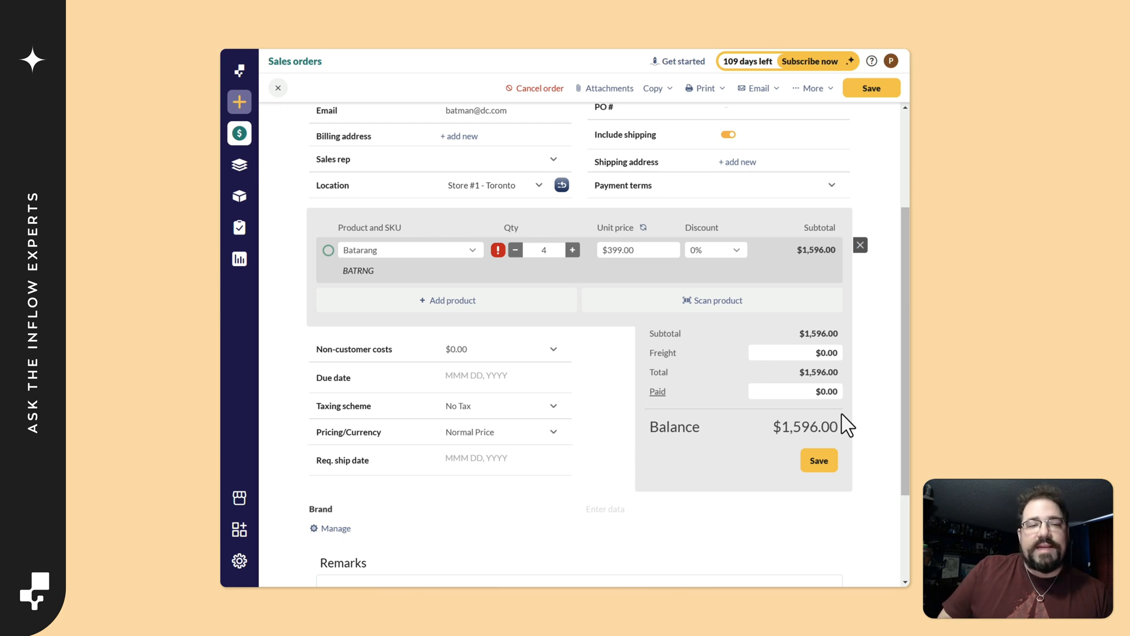
Step: Set the order's taxing scheme to Gotham City and check the tax amount and balance
scroll(903, 391, "down", 1)
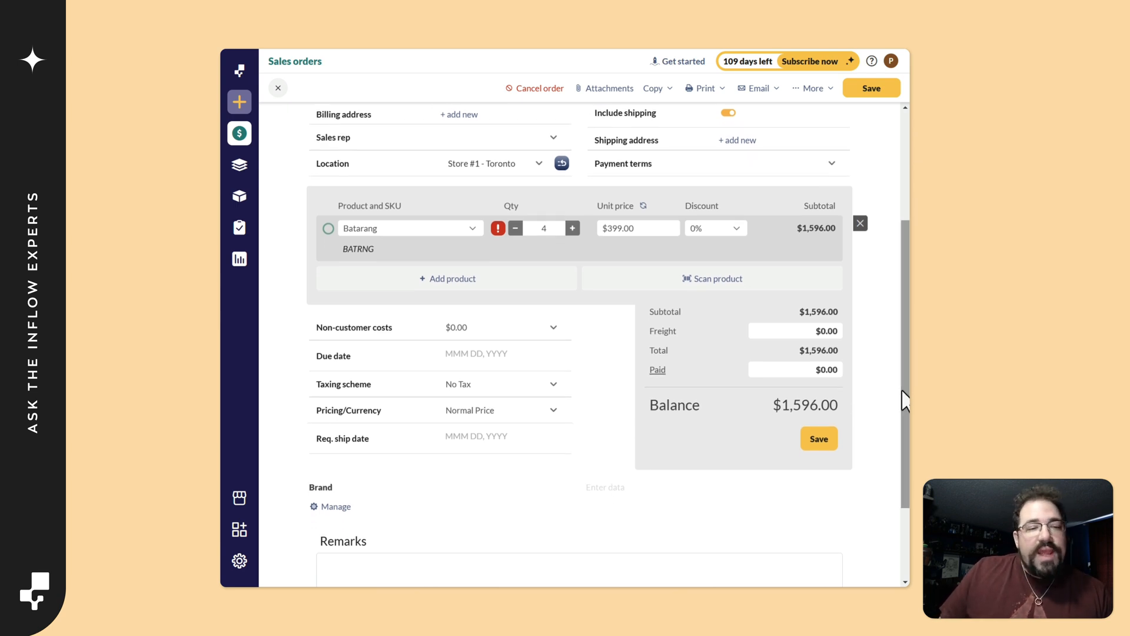
left_click(511, 393)
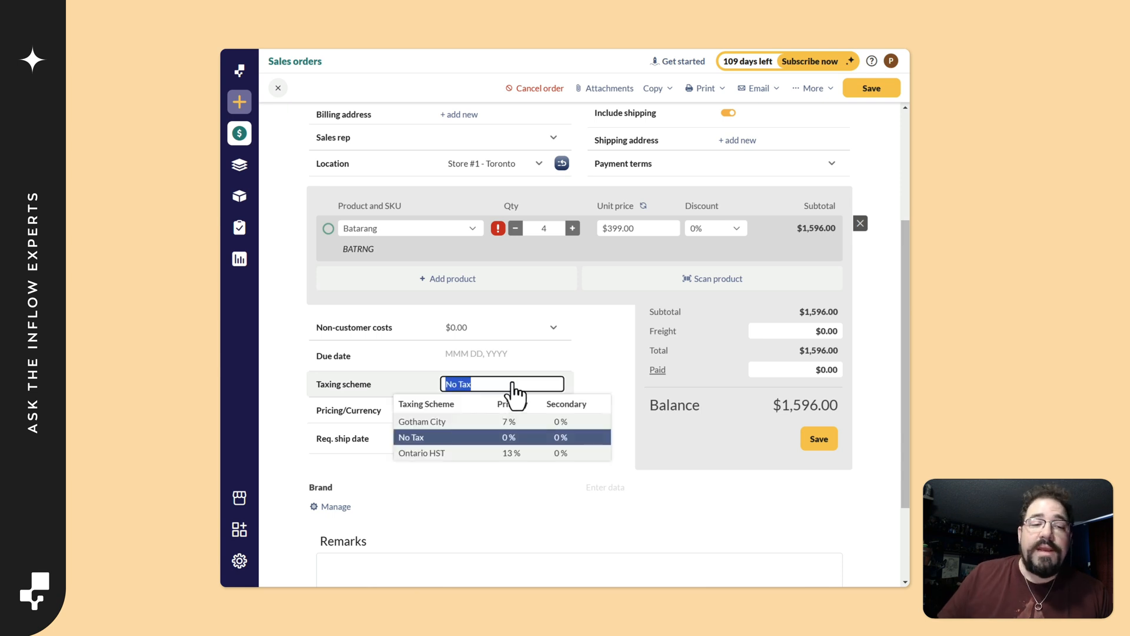
left_click(462, 422)
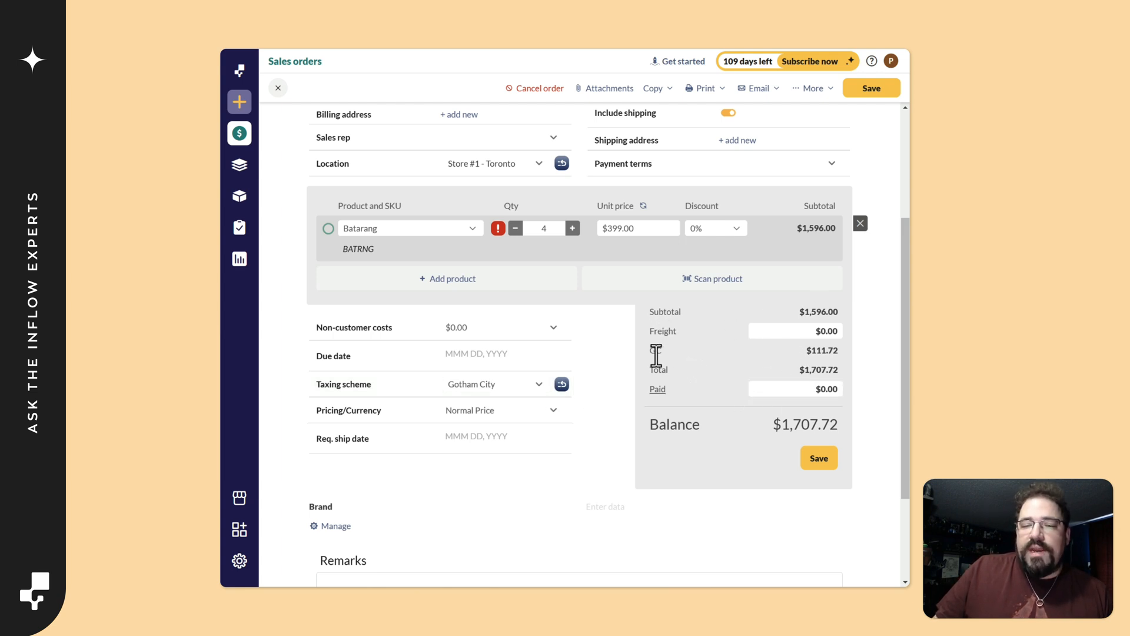
left_click_drag(650, 355, 842, 354)
left_click(843, 356)
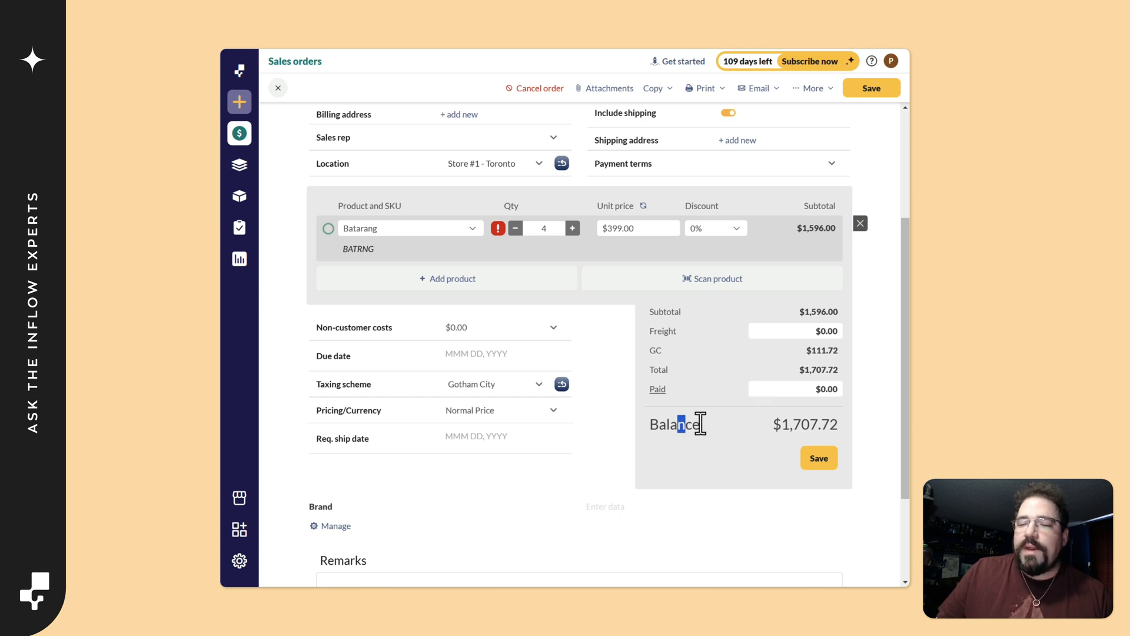
left_click_drag(700, 423, 830, 422)
left_click(777, 408)
Step: Save the sales order without entering an order number and check the number assigned to it
scroll(761, 396, "up", 3)
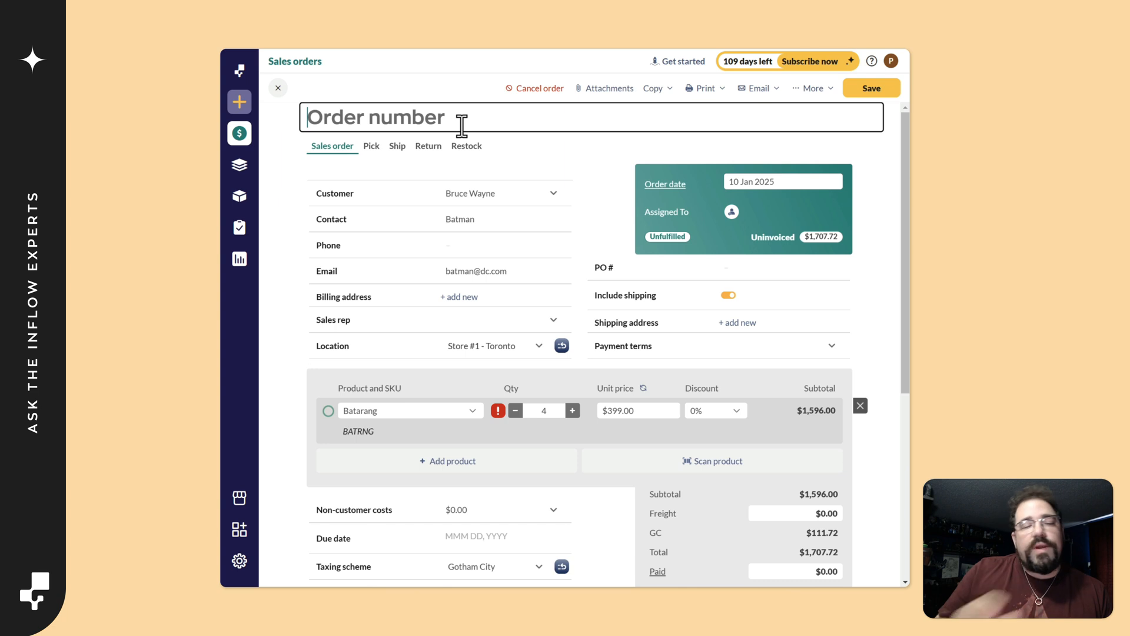
left_click(874, 92)
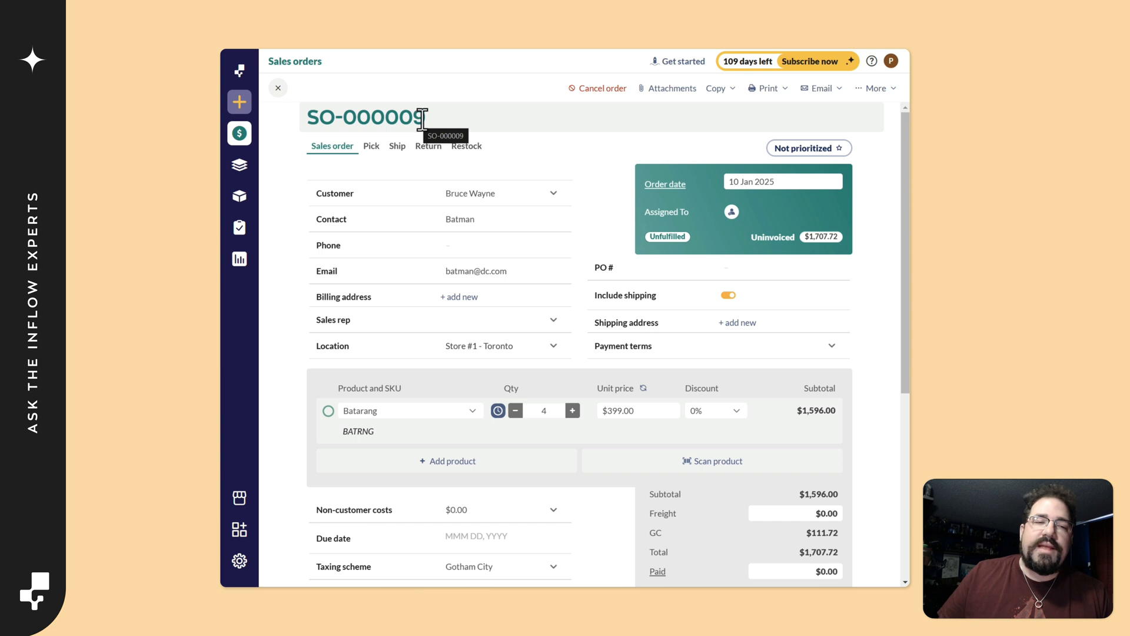
left_click_drag(424, 120, 469, 111)
Step: Auto fill the saved order's pick list with the ordered Batarangs
scroll(598, 232, "down", 5)
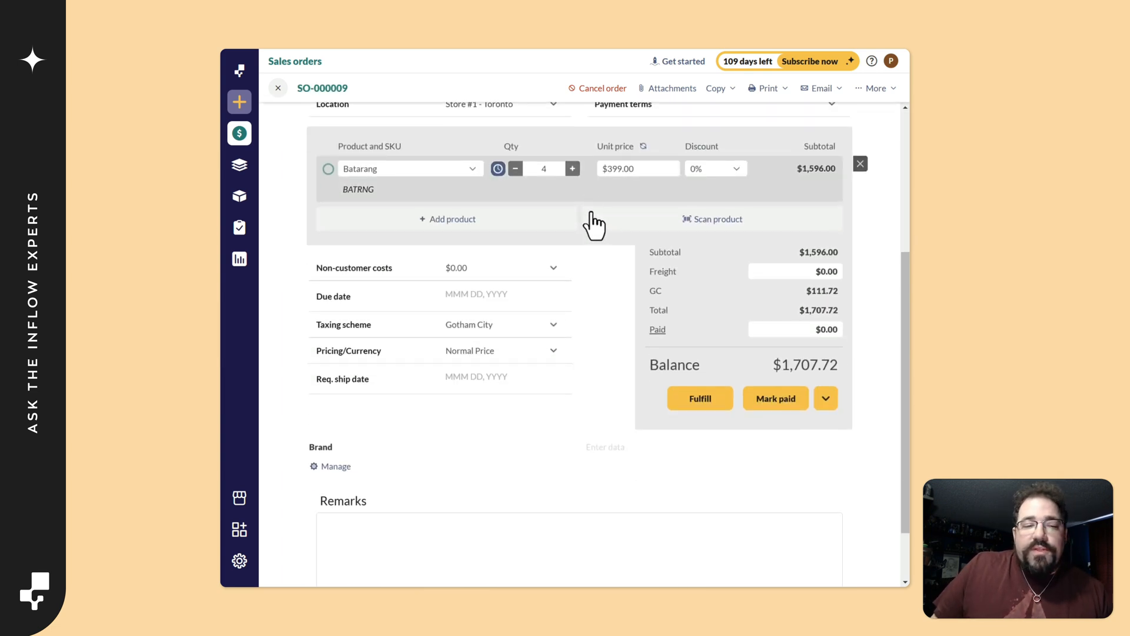
scroll(595, 223, "down", 1)
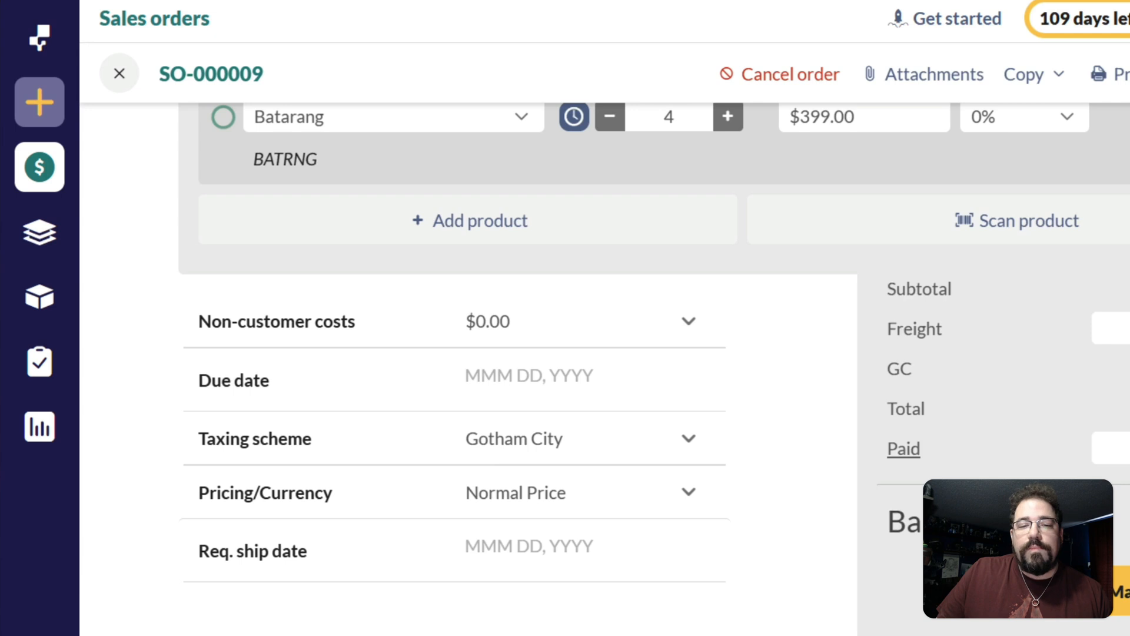
scroll(953, 466, "up", 10)
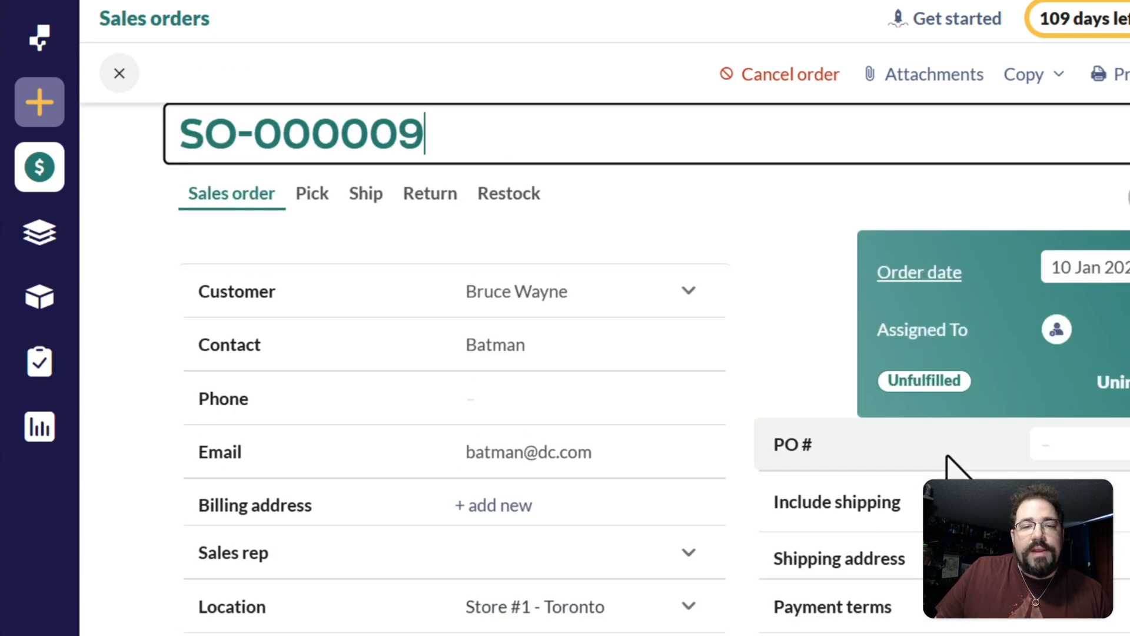
left_click(315, 197)
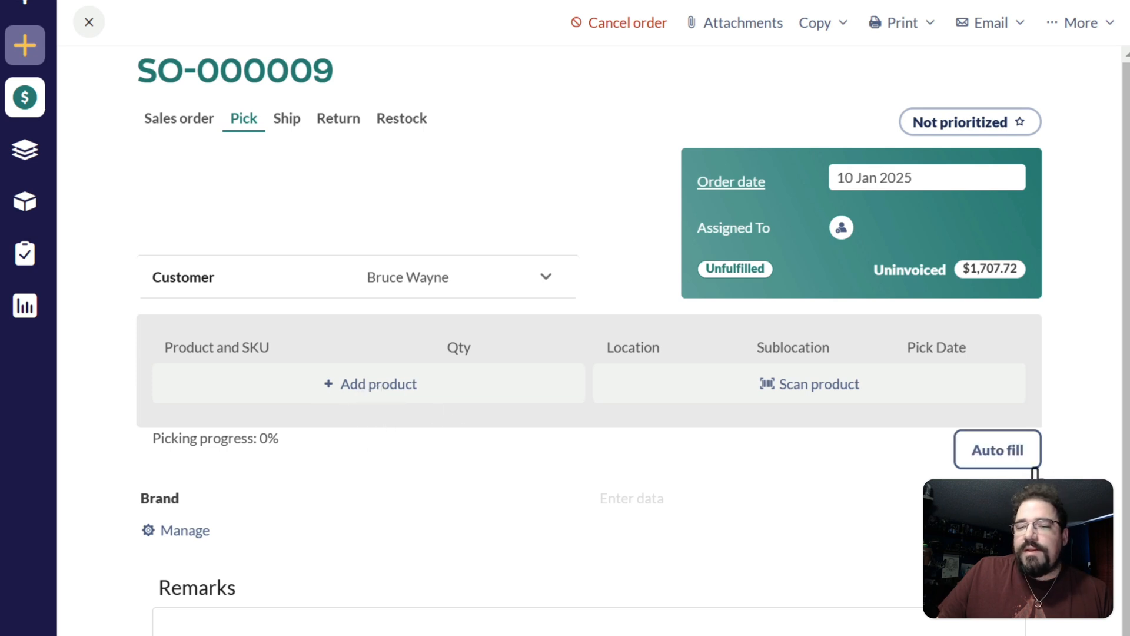
left_click(991, 461)
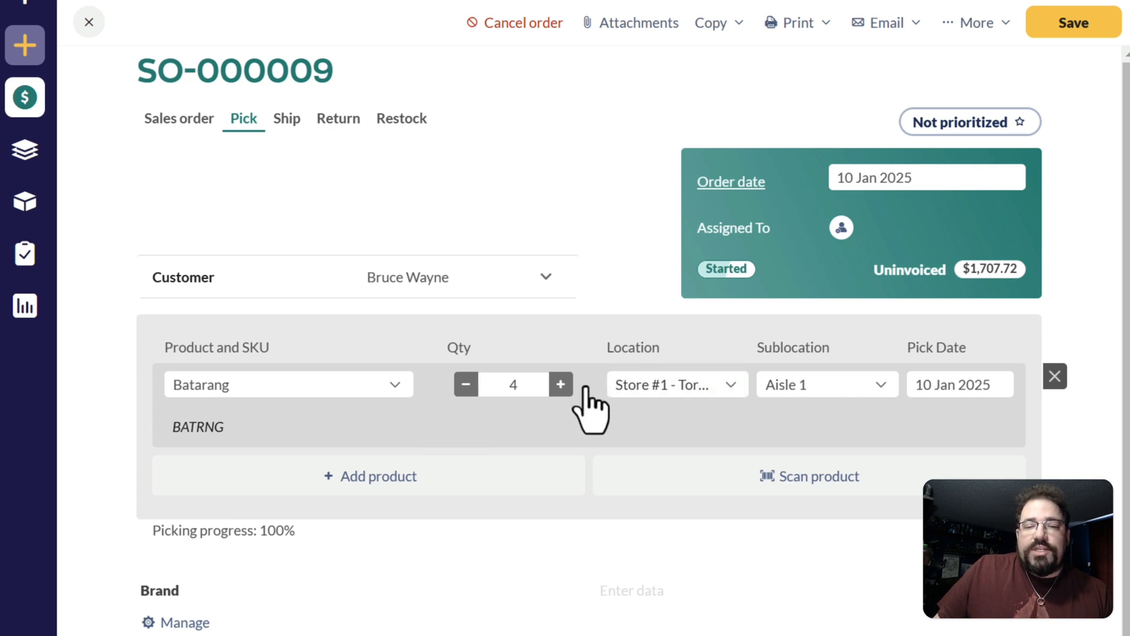
Step: Set the Batarang pick location to Warehouse and look at the available sublocations and pick date calendar
left_click(689, 384)
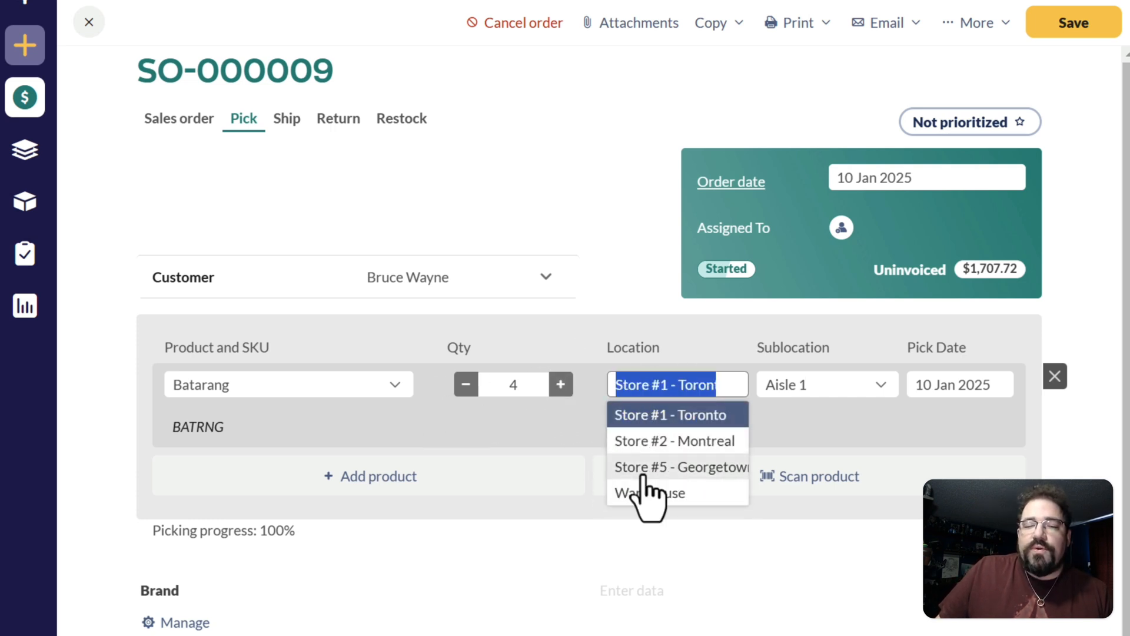
left_click(653, 495)
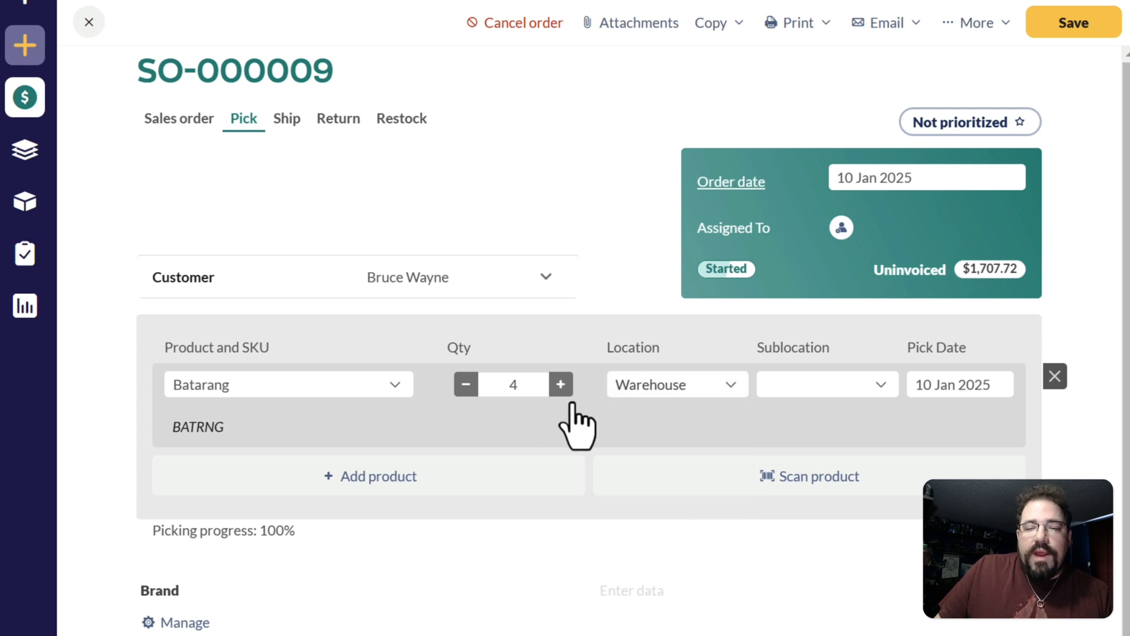
left_click(805, 384)
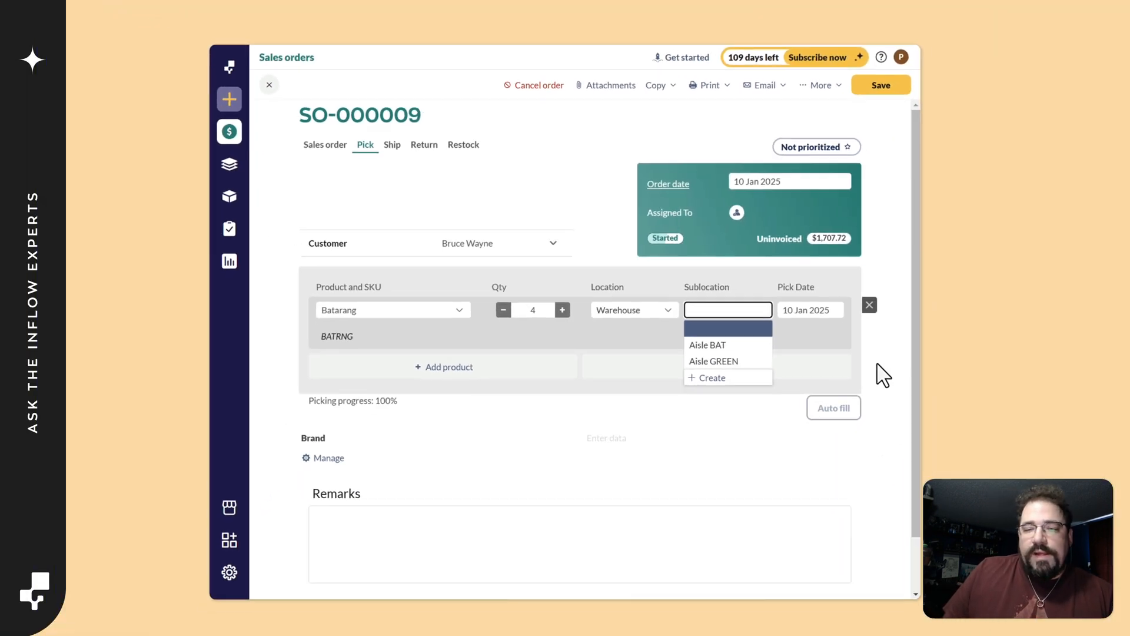
left_click(809, 310)
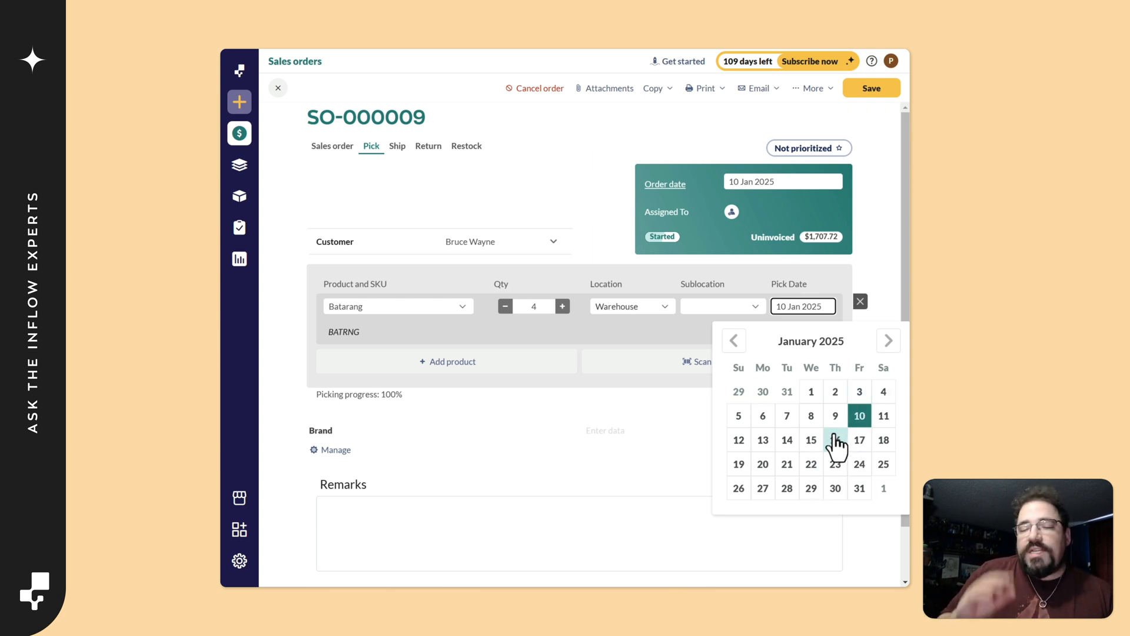
left_click(613, 430)
Step: Auto fill the order's shipment with the Batarangs and look at the assigned box number
left_click(396, 151)
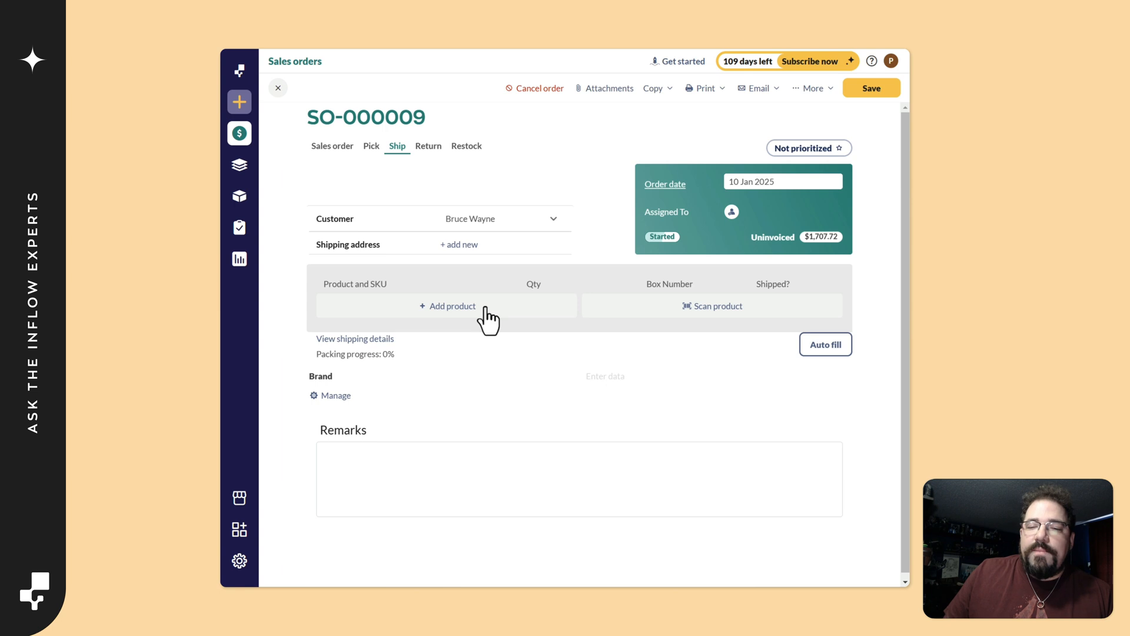
left_click(822, 347)
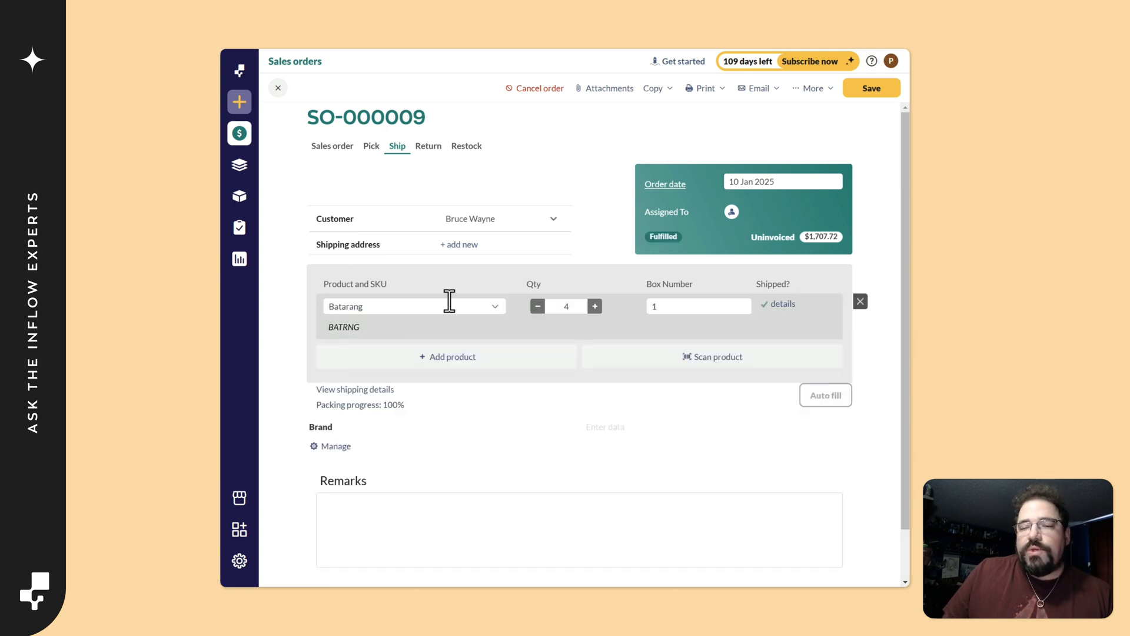
left_click(678, 307)
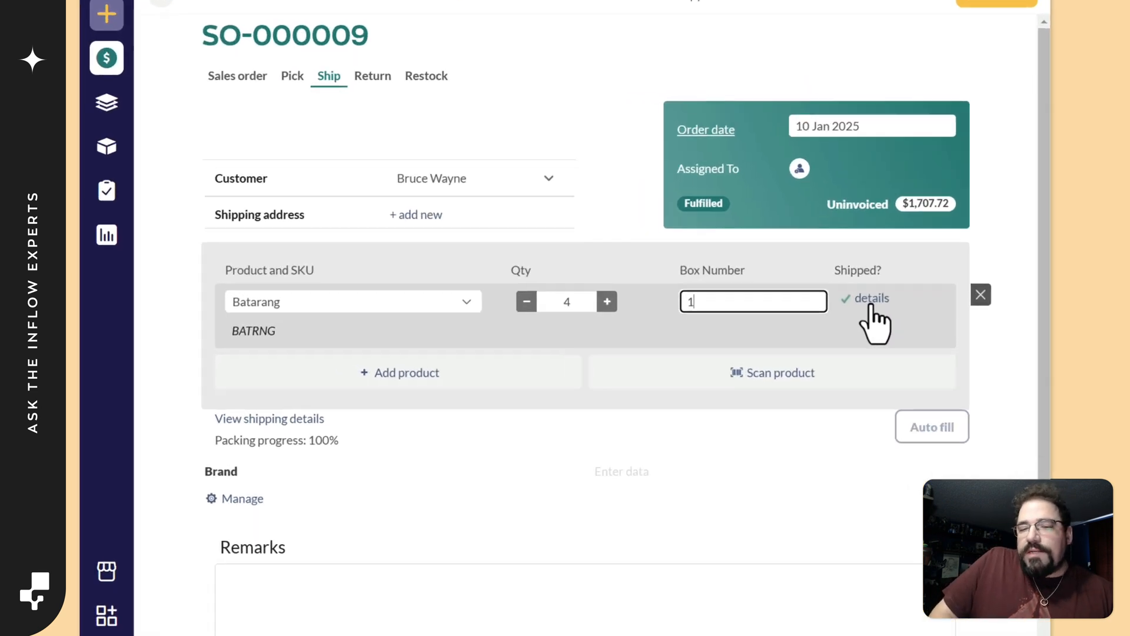
Step: Look at the carrier and tracking number fields in the Batarang shipping details, accept the details, and save the order
left_click(780, 305)
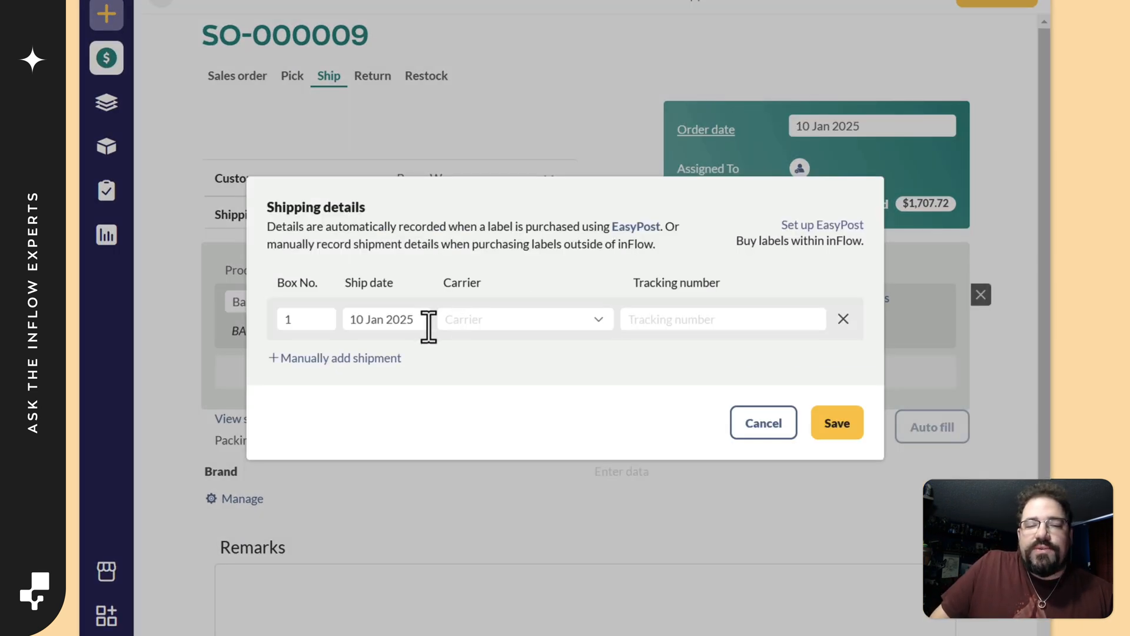
left_click(519, 324)
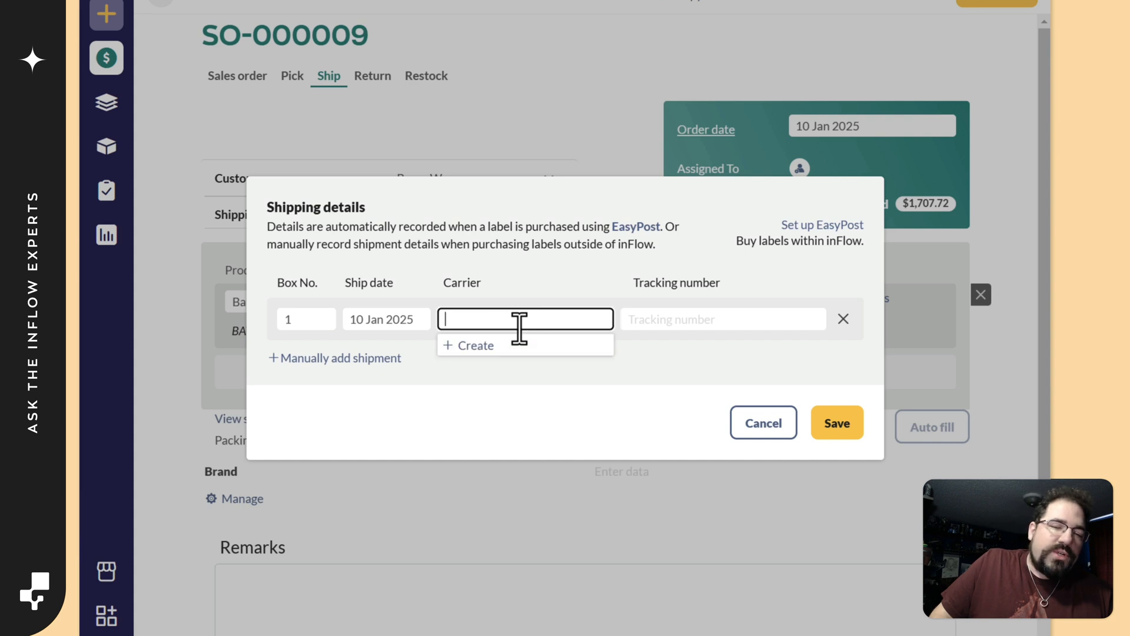
left_click(689, 319)
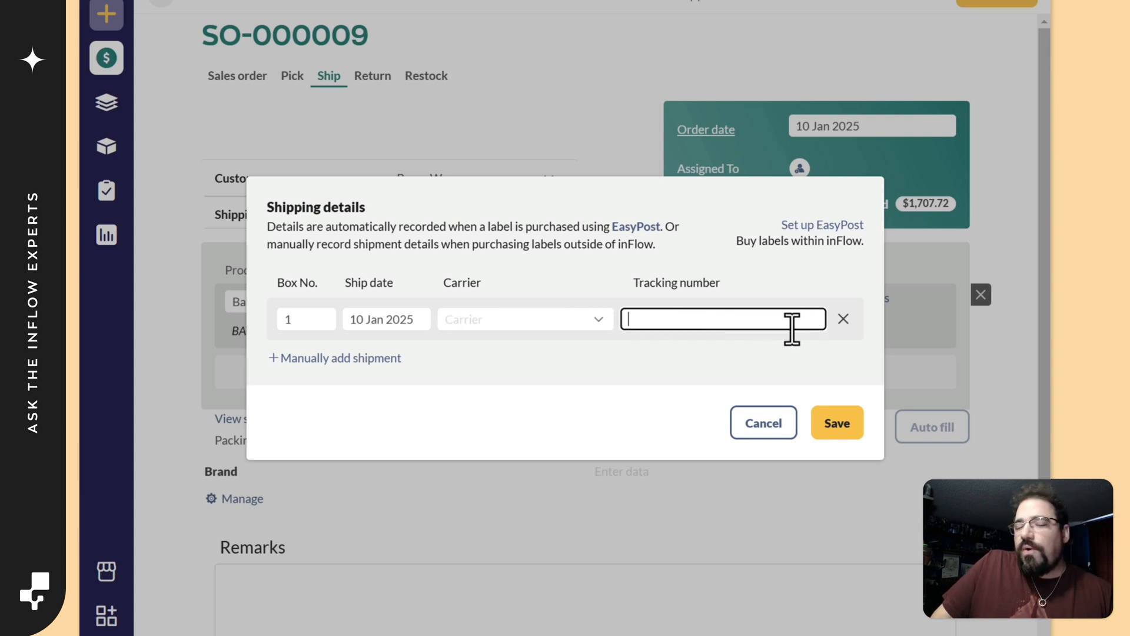
left_click(833, 425)
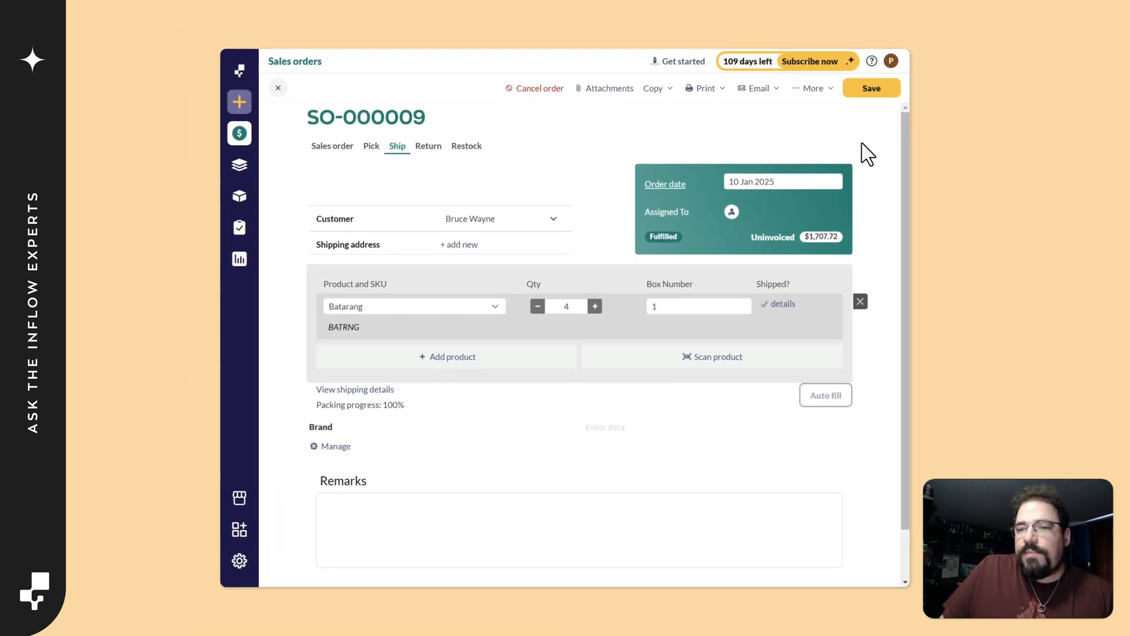
left_click(862, 98)
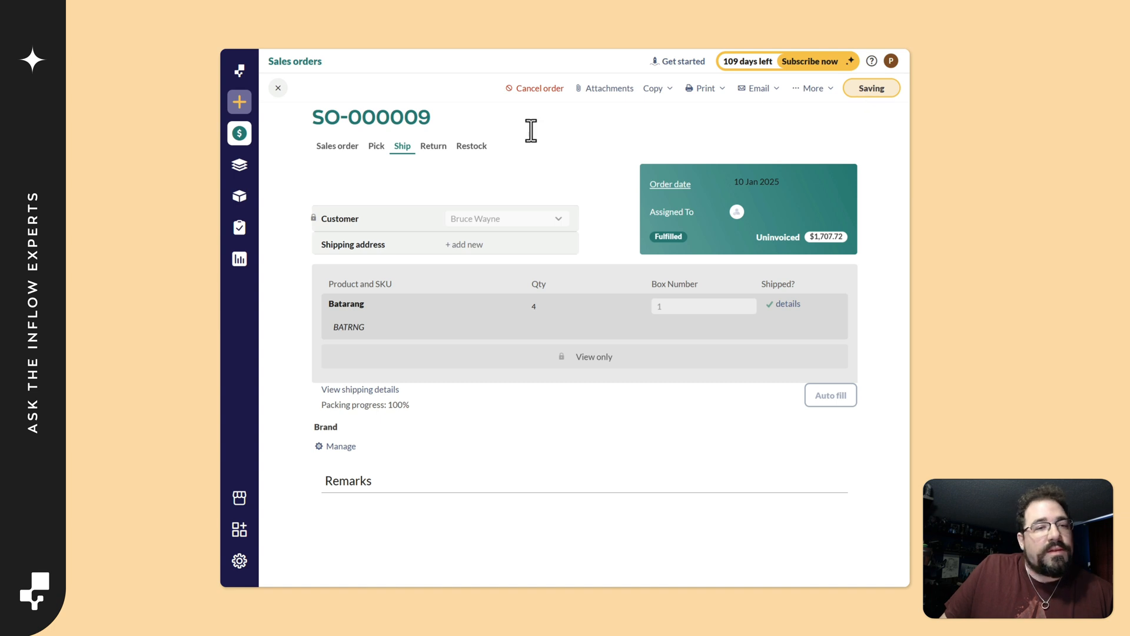
Step: Look at the order's return and restock pages, and check its fulfillment and invoicing status on the main order page
left_click(428, 153)
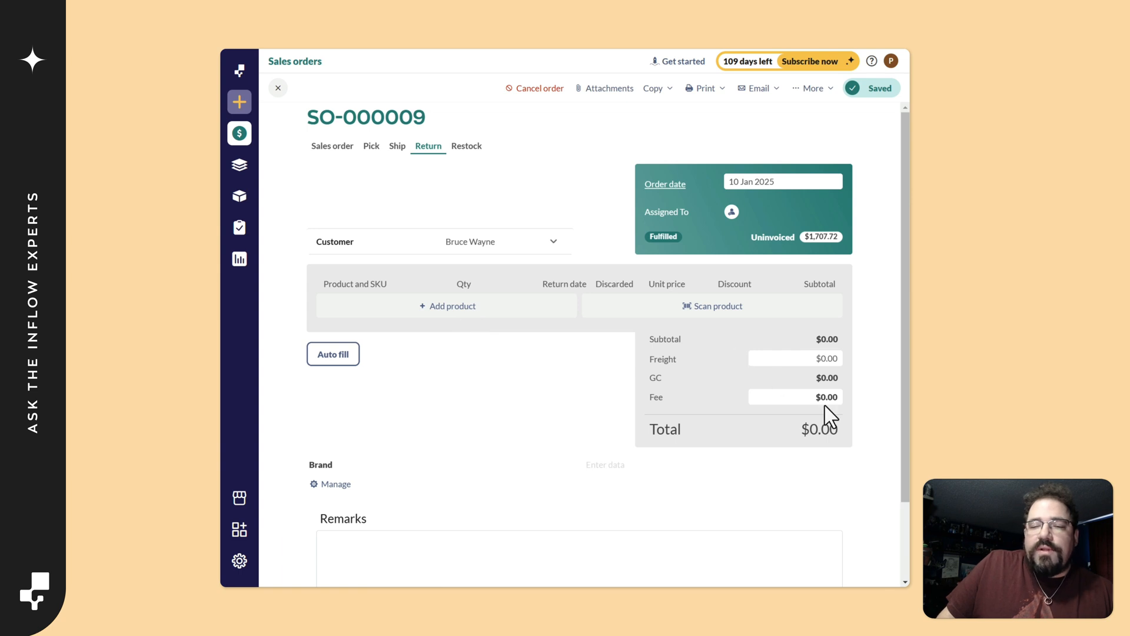
left_click(471, 154)
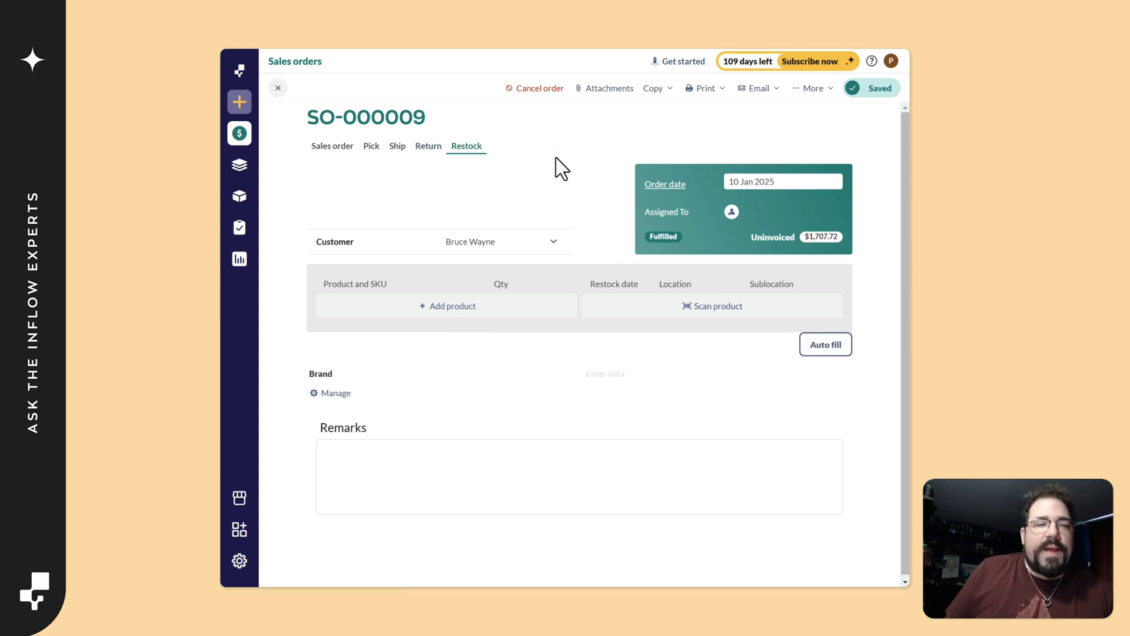
left_click(326, 151)
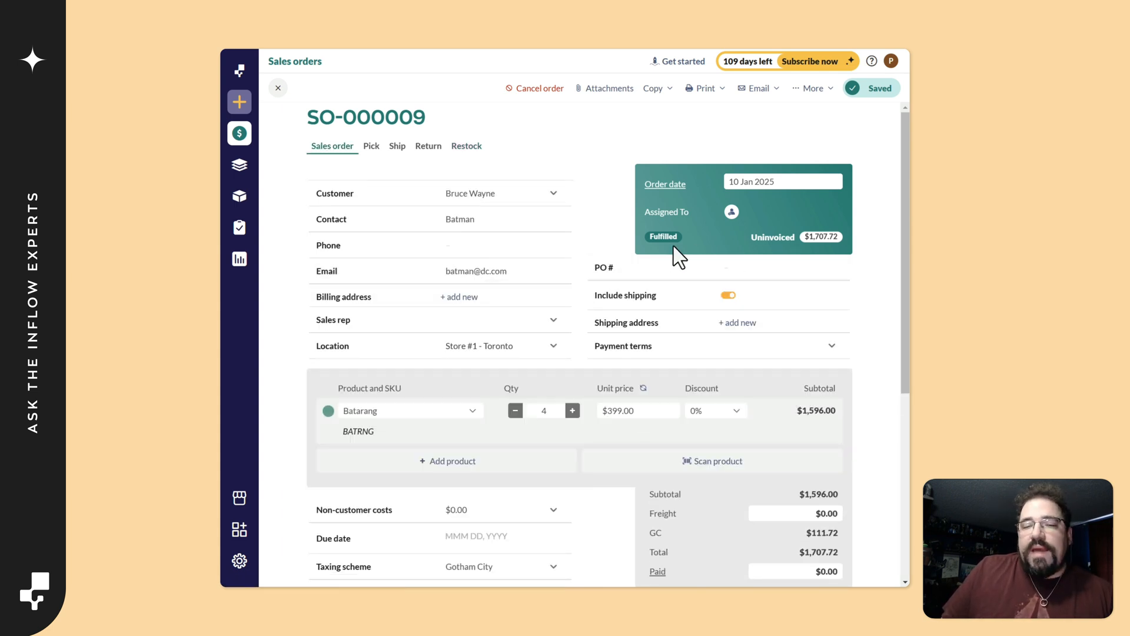
left_click(645, 235)
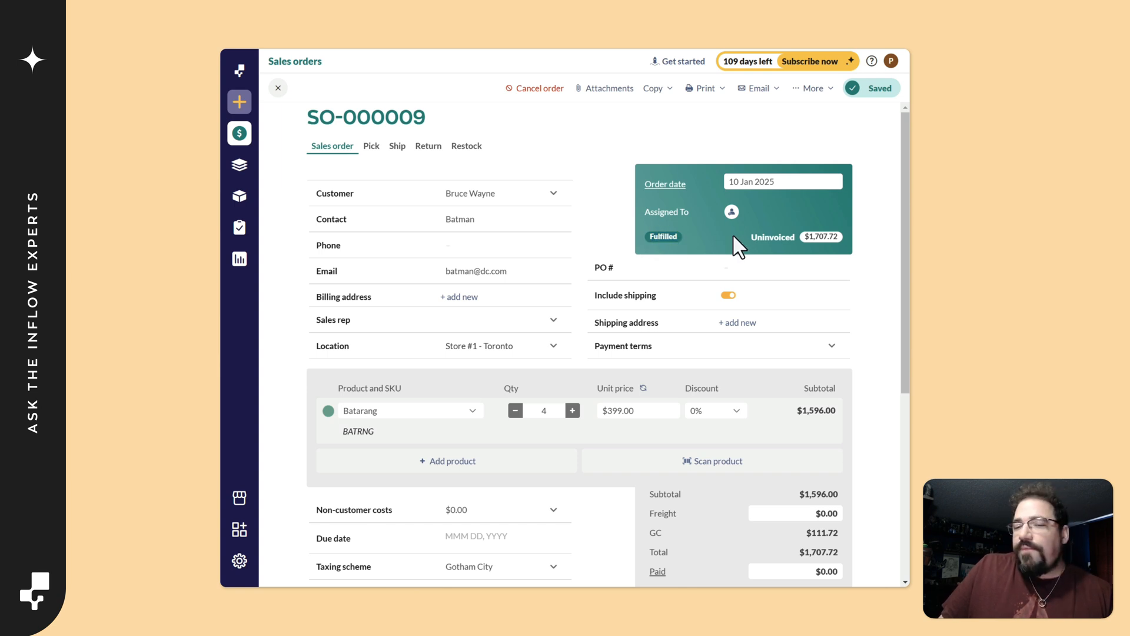
left_click_drag(755, 238, 855, 257)
Step: Start a payment entry for the order with American Express as the method and 1234 as the reference
scroll(843, 251, "down", 3)
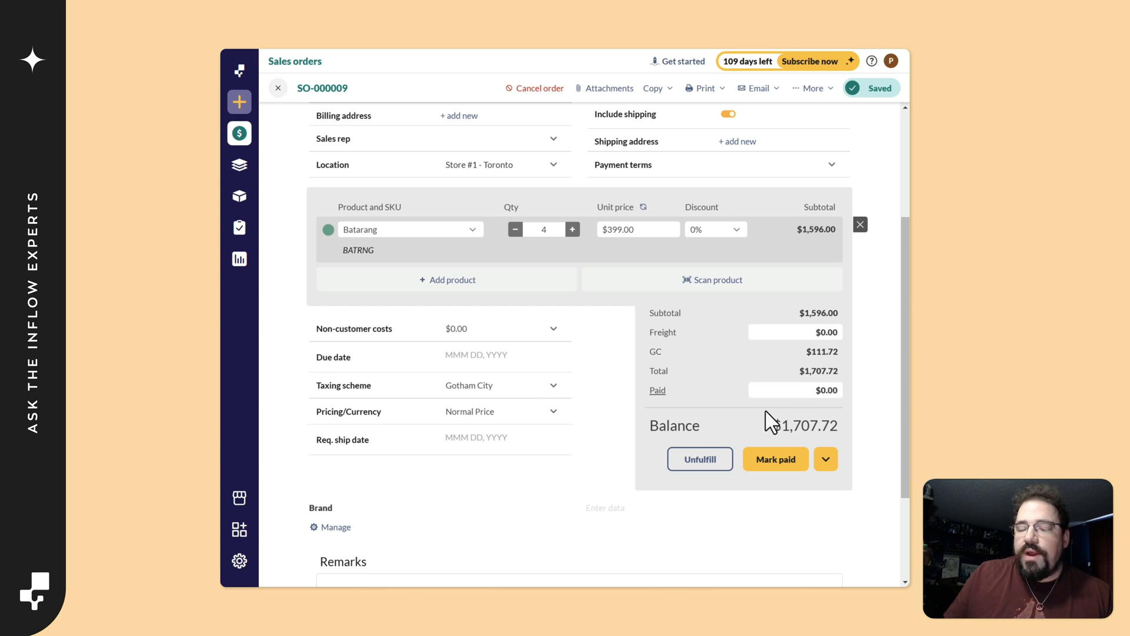
left_click(658, 391)
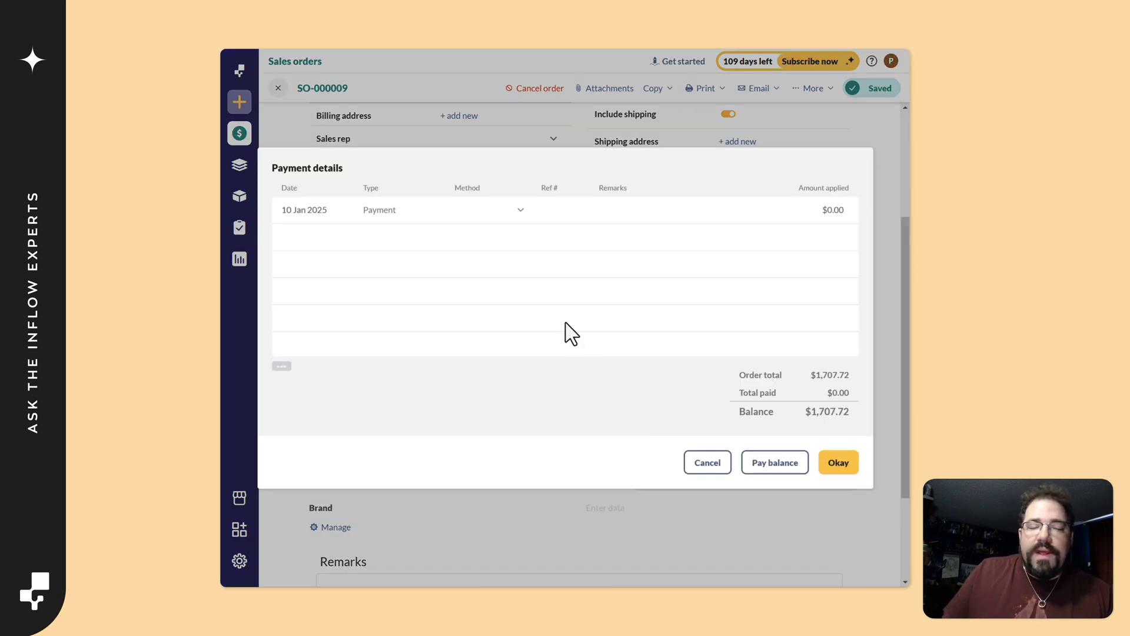
left_click(487, 210)
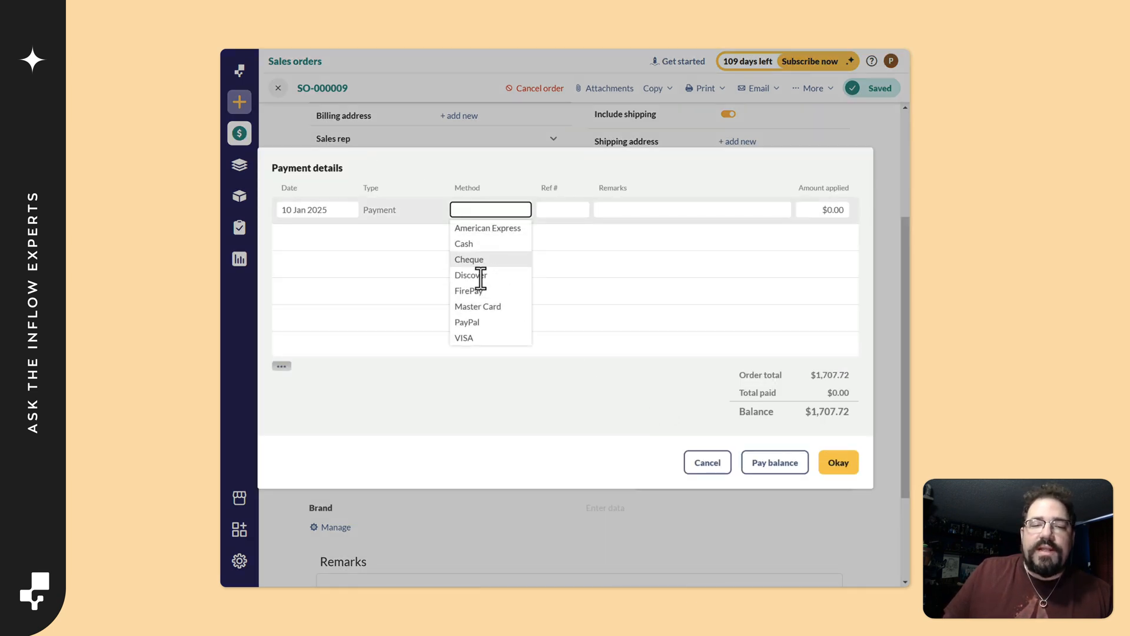
left_click(503, 229)
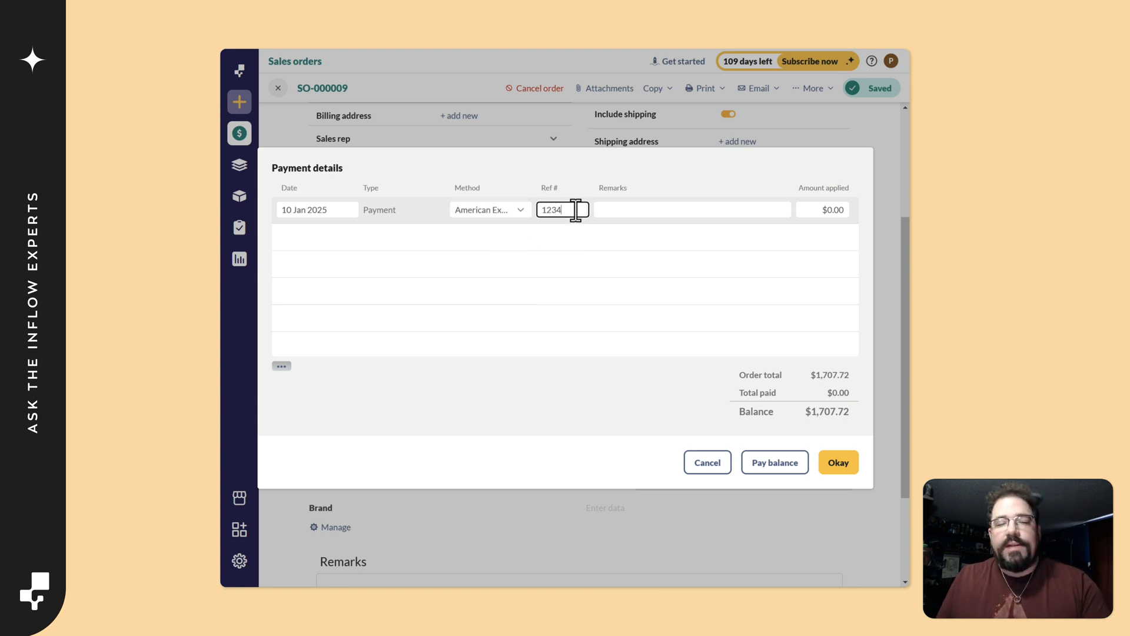
Step: Apply $1,707.72 to the American Express payment, accept the payment details, and save the order
left_click(835, 210)
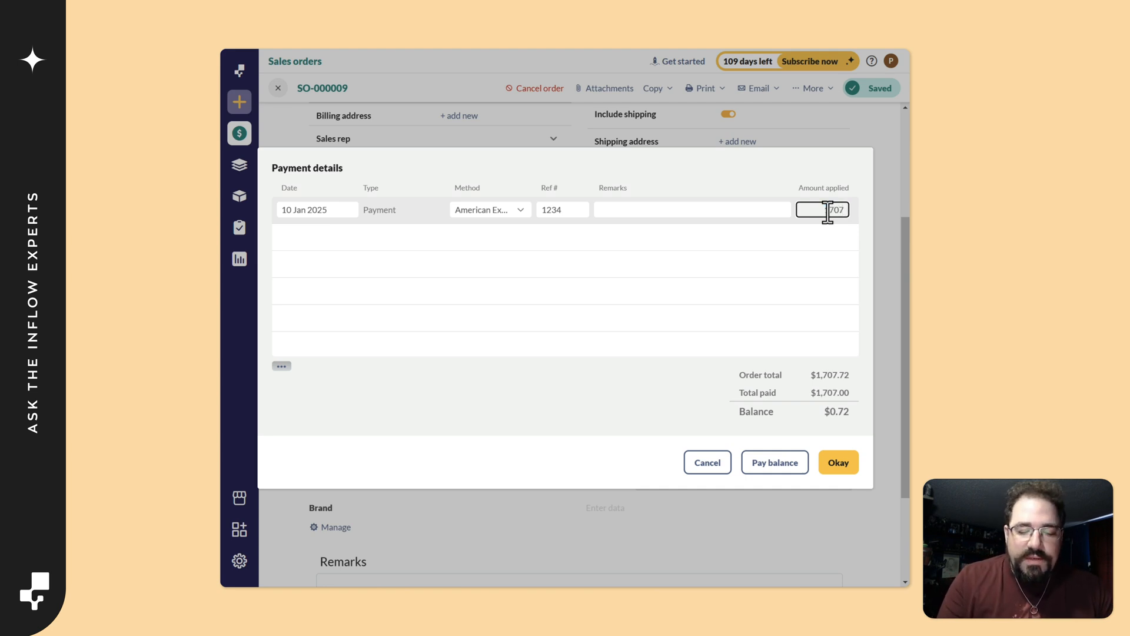
type("1707.72")
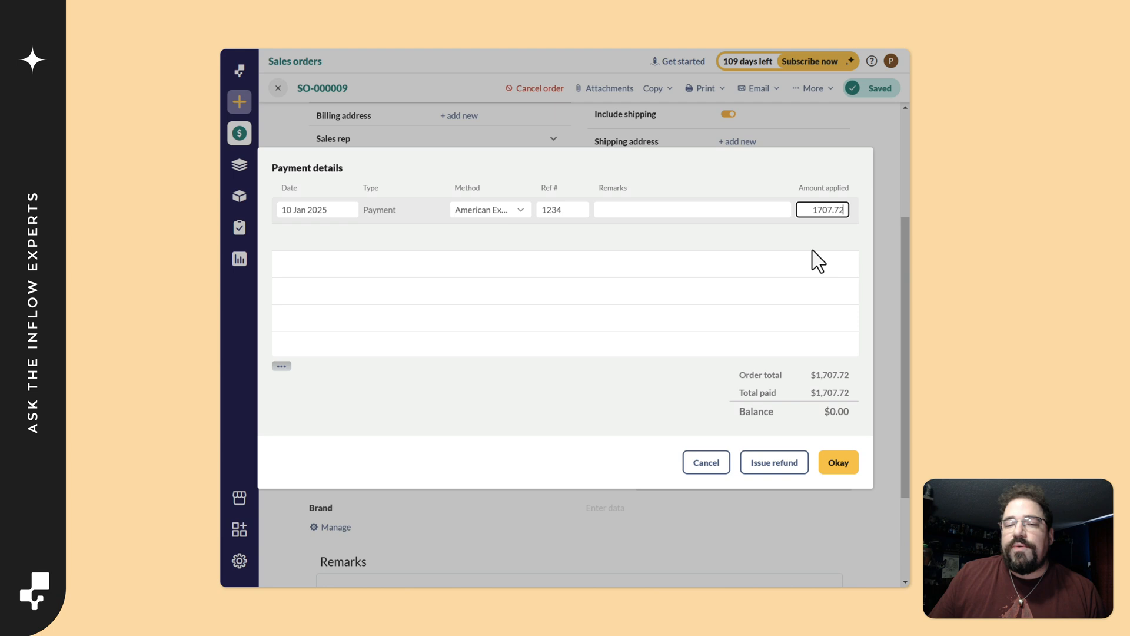
left_click(797, 243)
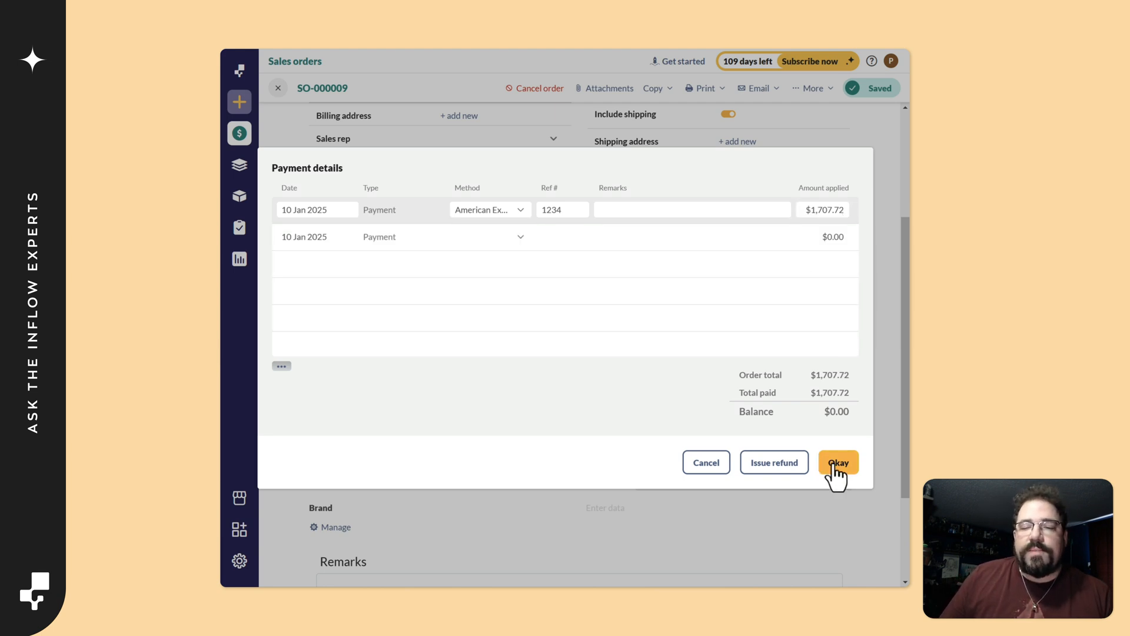
left_click(831, 461)
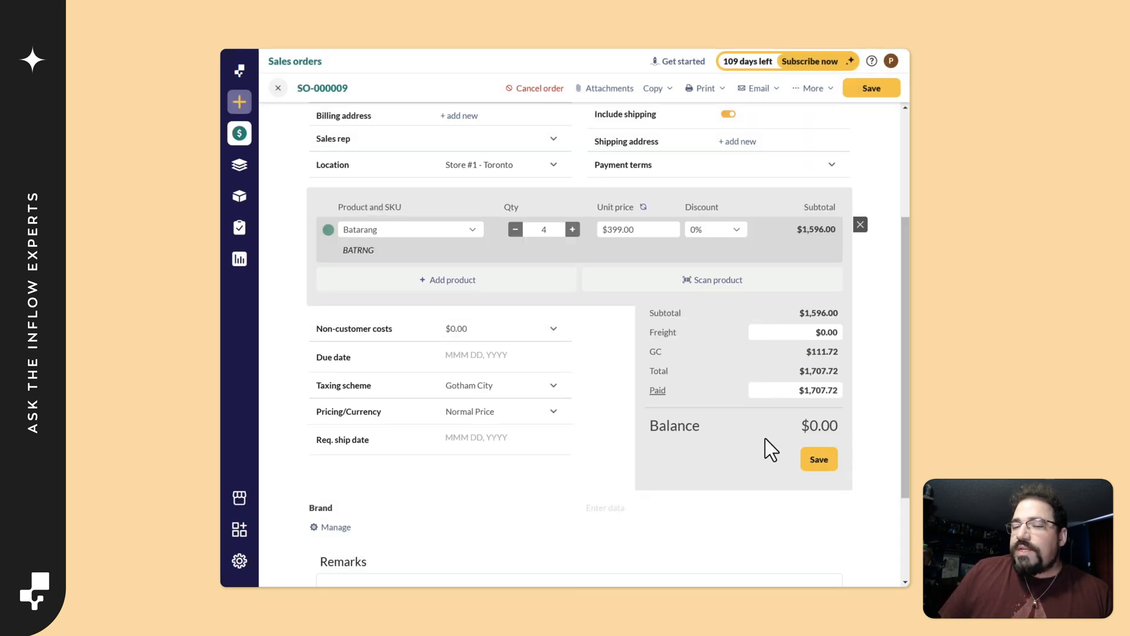
left_click(819, 460)
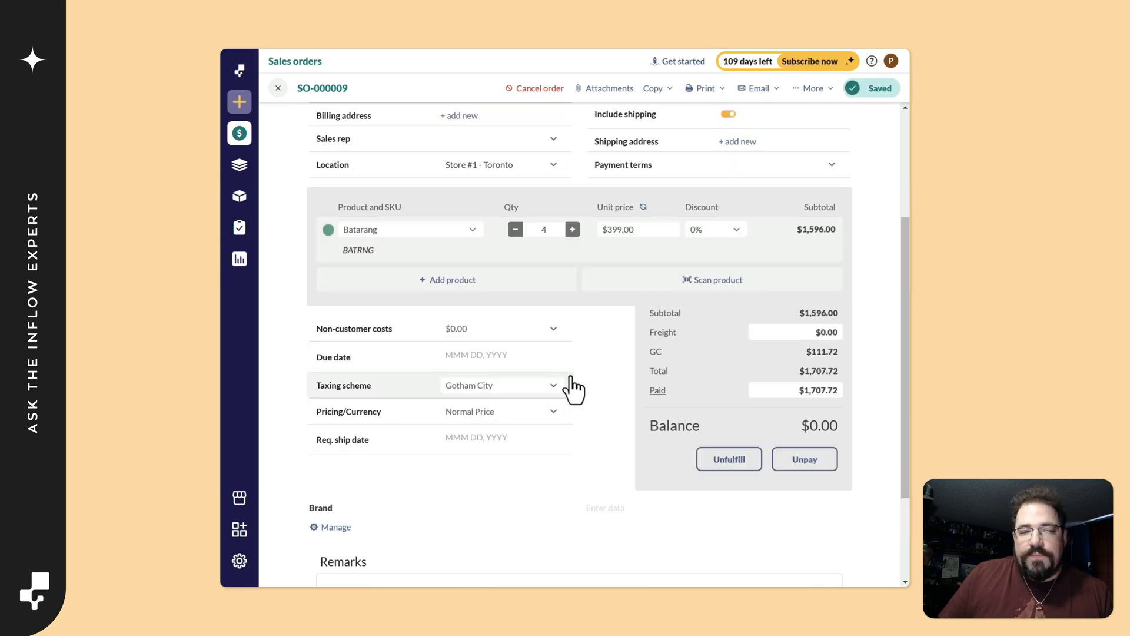
Step: Check the order's fulfillment status and paid amount in its summary box
scroll(586, 381, "up", 4)
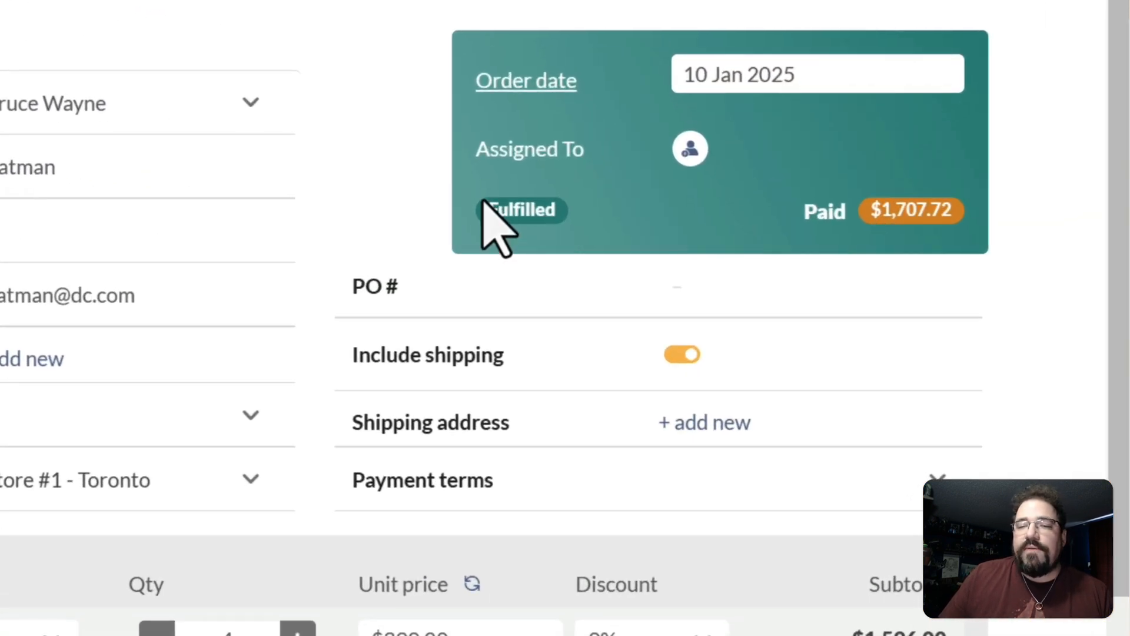
left_click_drag(636, 235, 648, 236)
left_click_drag(516, 214, 589, 214)
left_click_drag(793, 208, 961, 214)
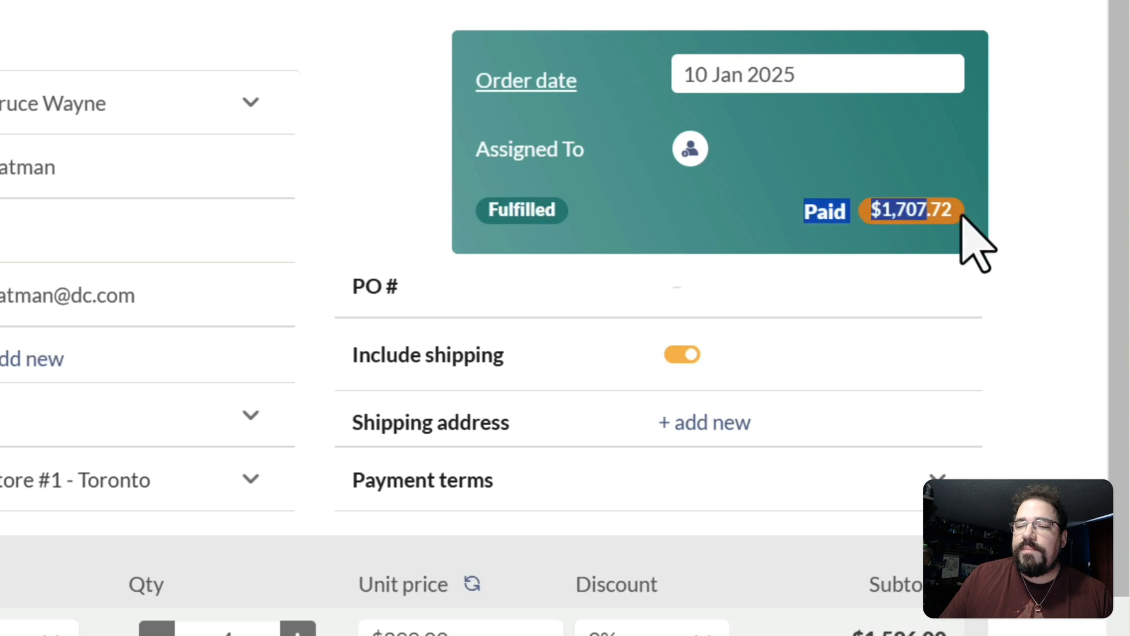
left_click(962, 214)
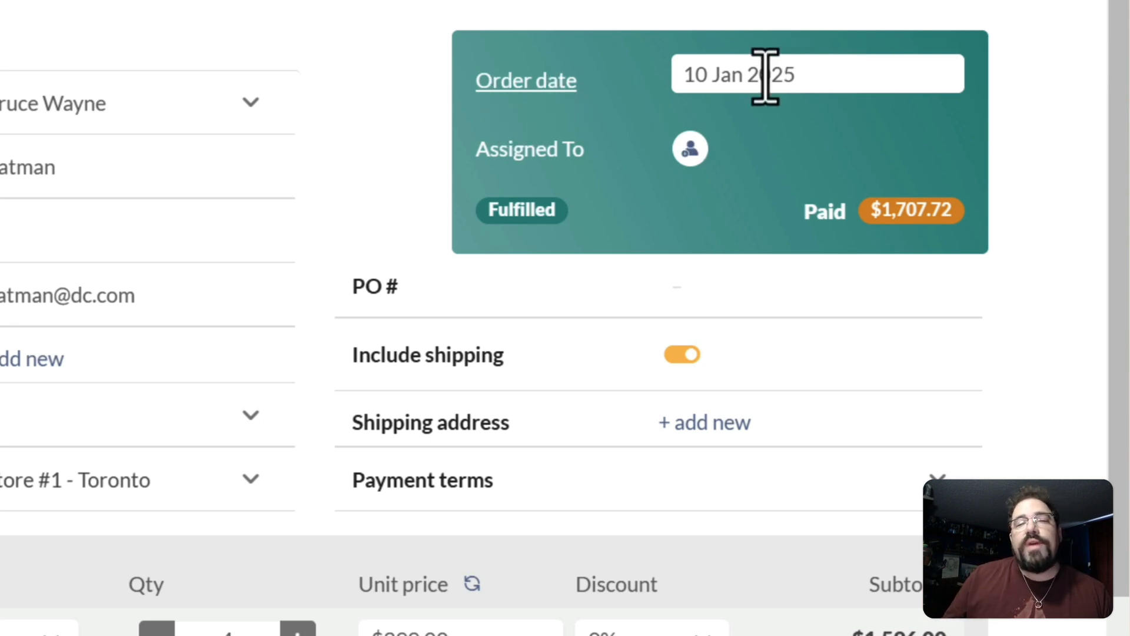
Step: Switch the order's date field to the invoiced date and open its calendar
left_click(494, 82)
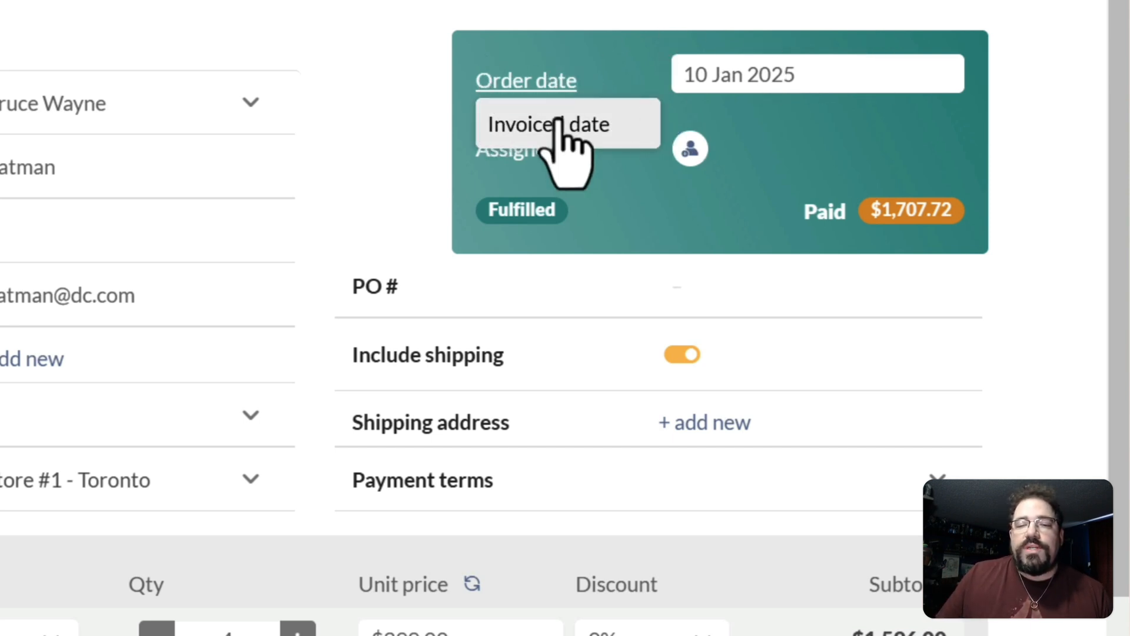
left_click(545, 124)
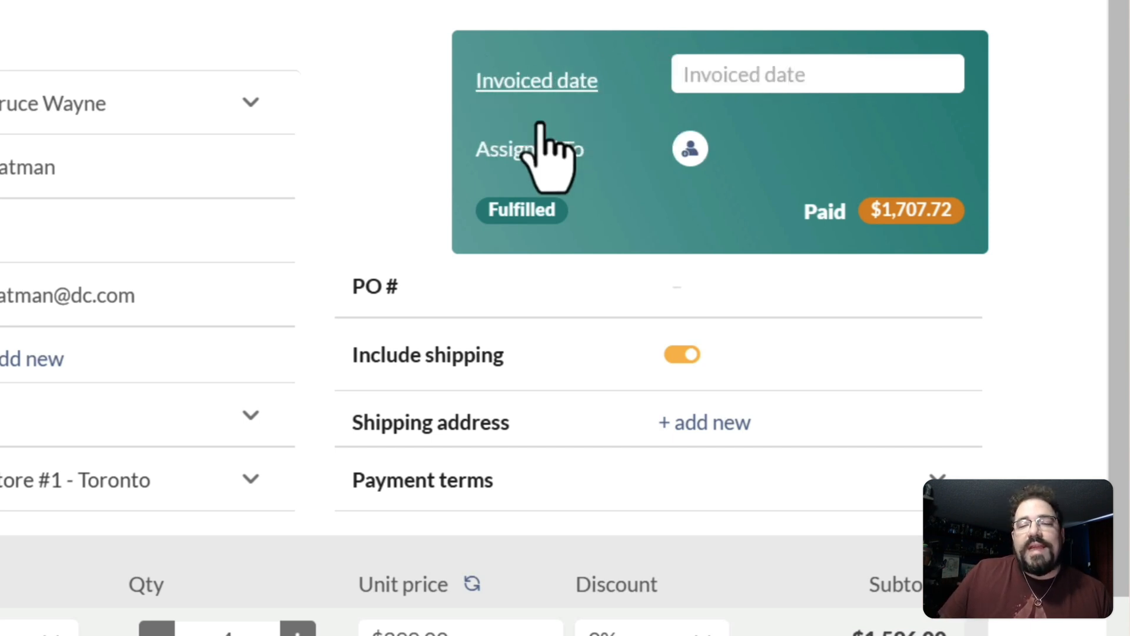
left_click(521, 85)
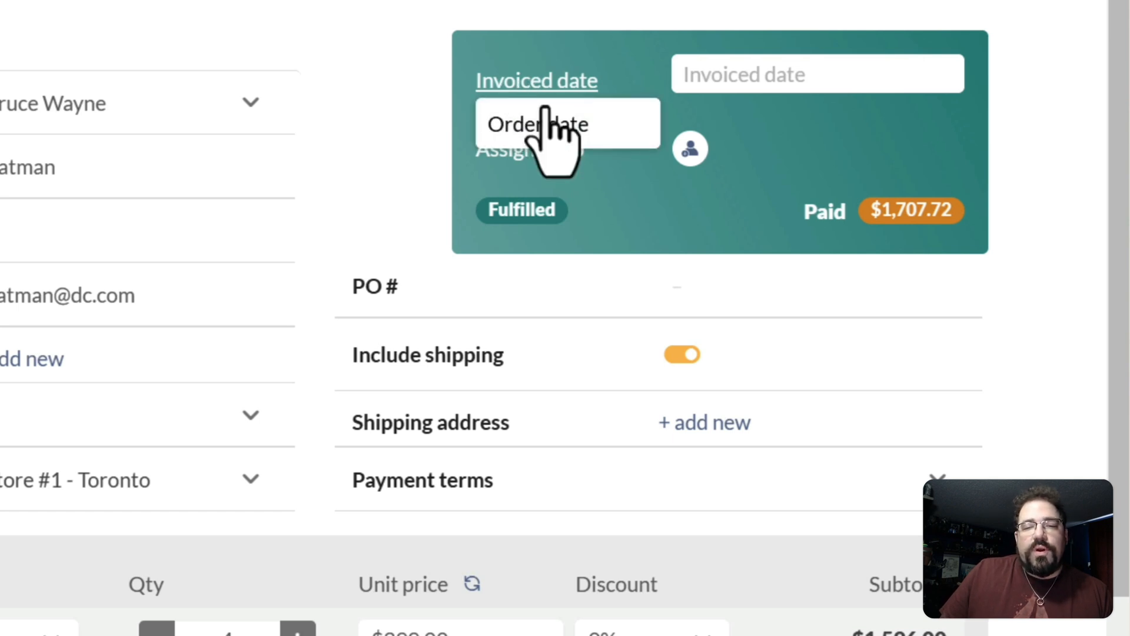
left_click(738, 87)
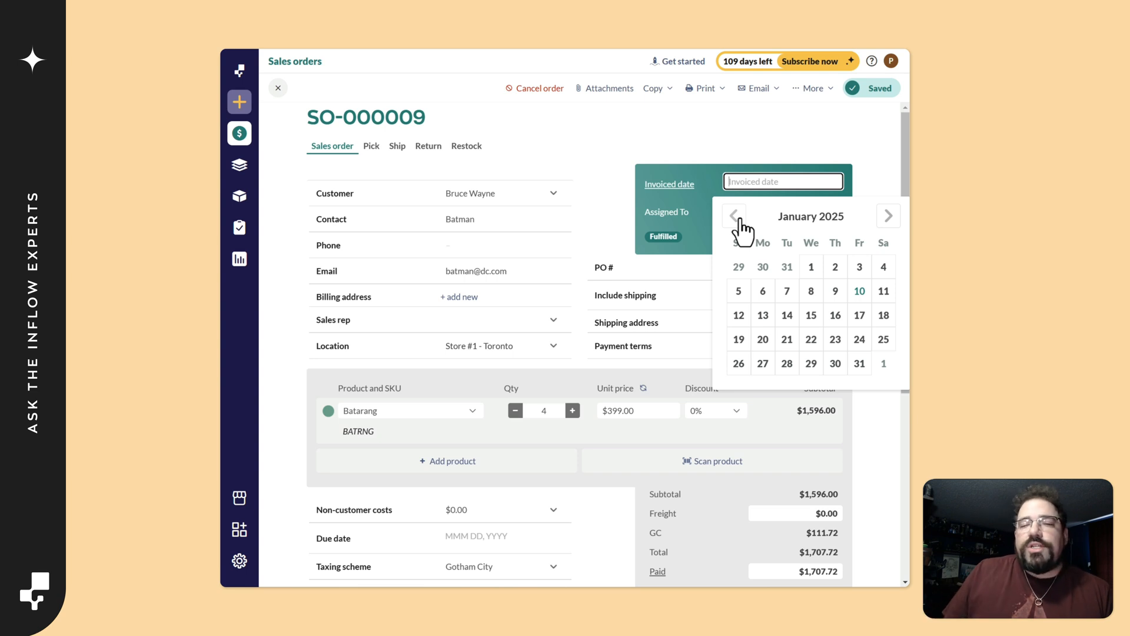
Step: Look through the documents available for printing and emailing, and set the invoiced date to 10 Jan 2025
left_click(704, 90)
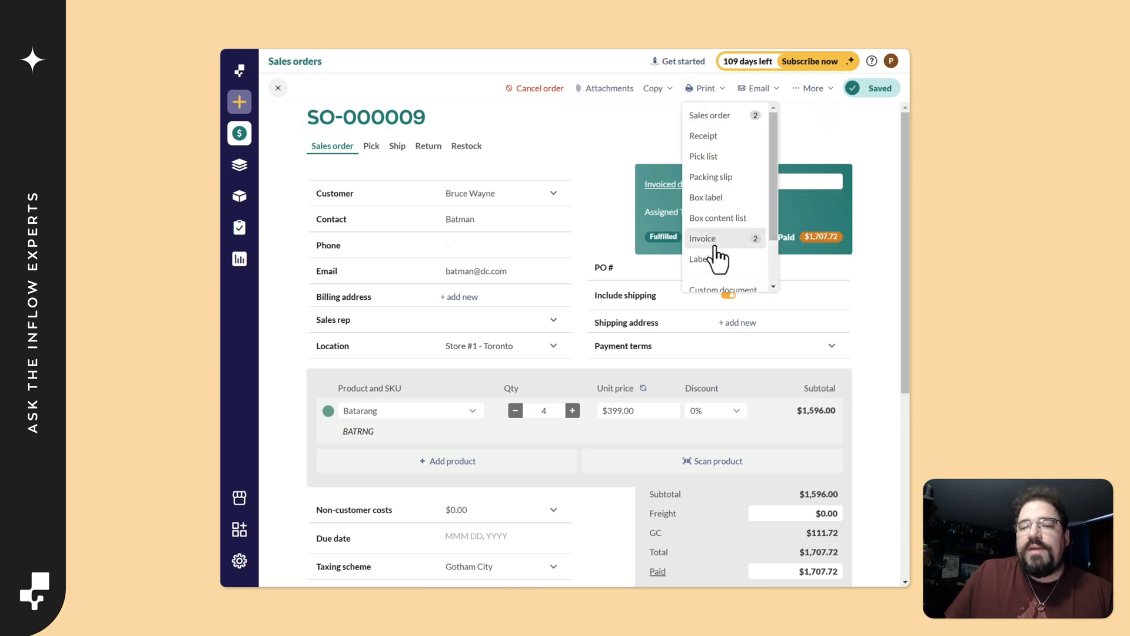
left_click(758, 88)
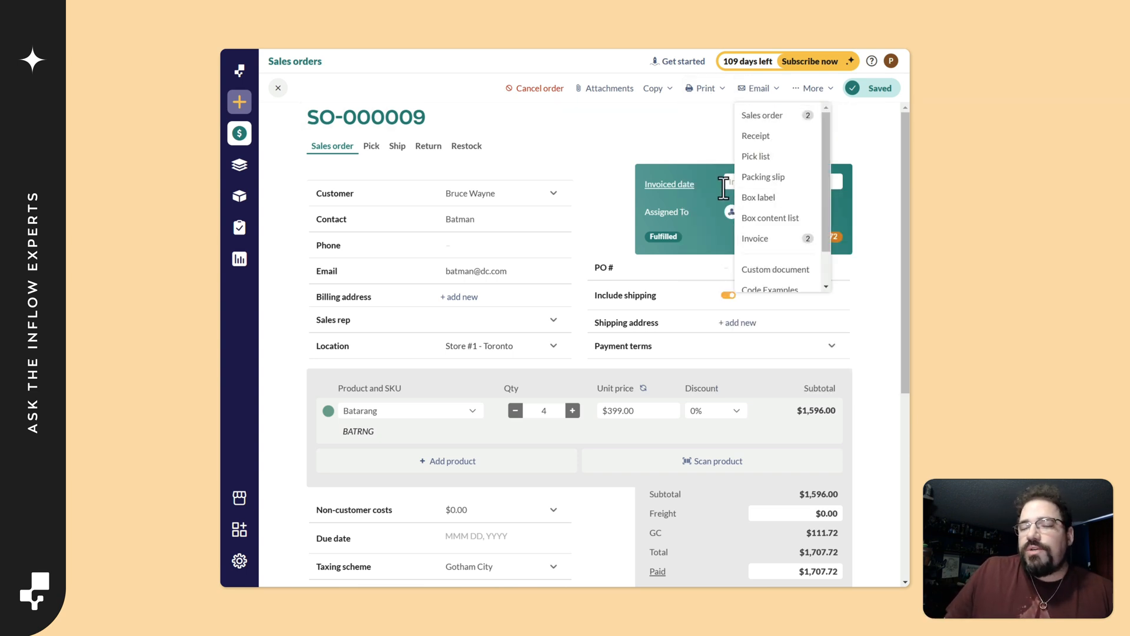
left_click(707, 120)
left_click(735, 183)
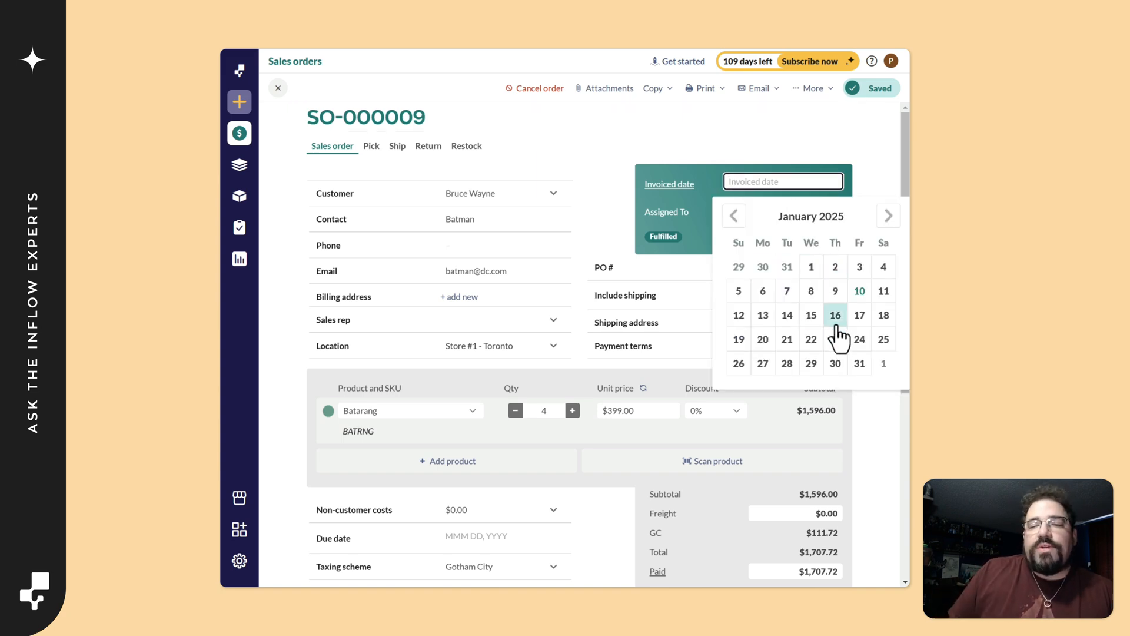
left_click(860, 291)
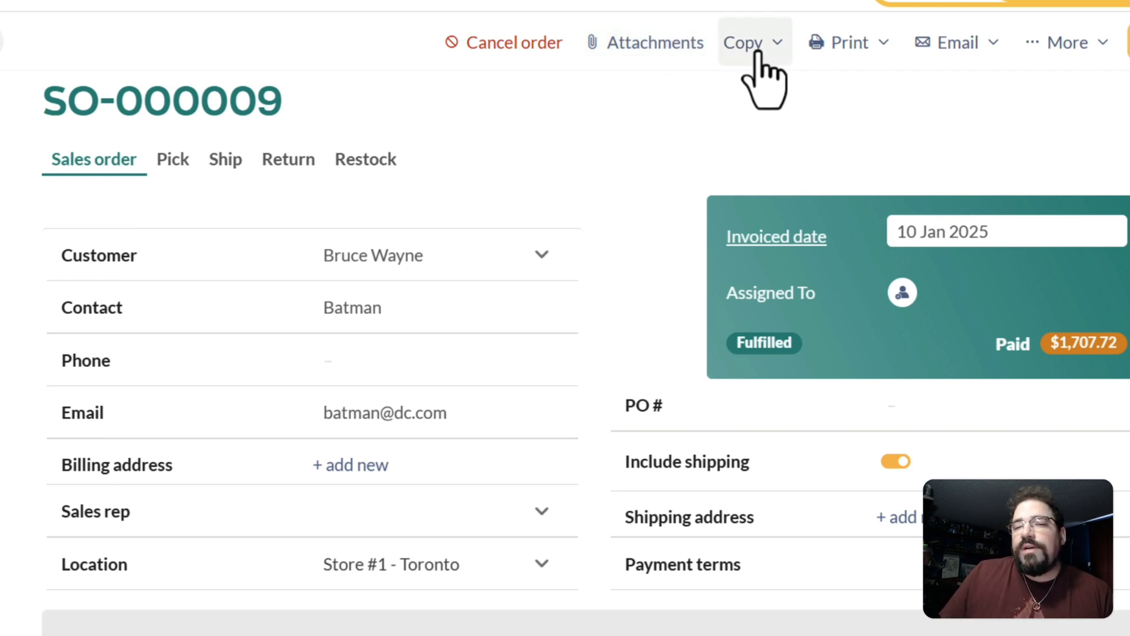
Step: Look at the order's copy, print and email options, and save the order with its invoiced date
left_click(733, 44)
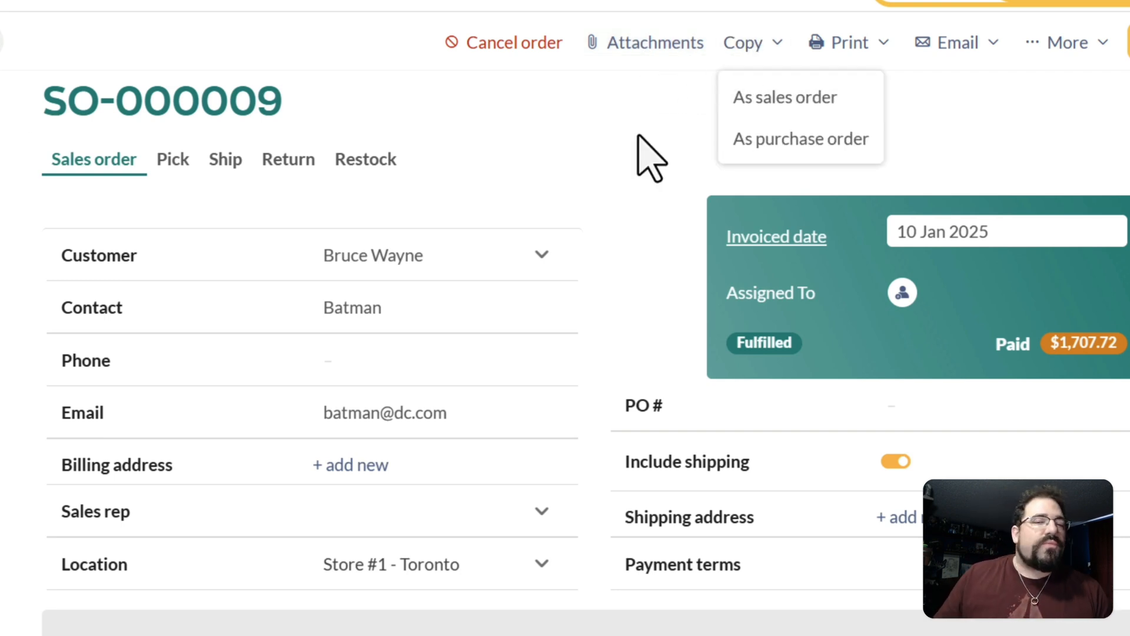
left_click(626, 115)
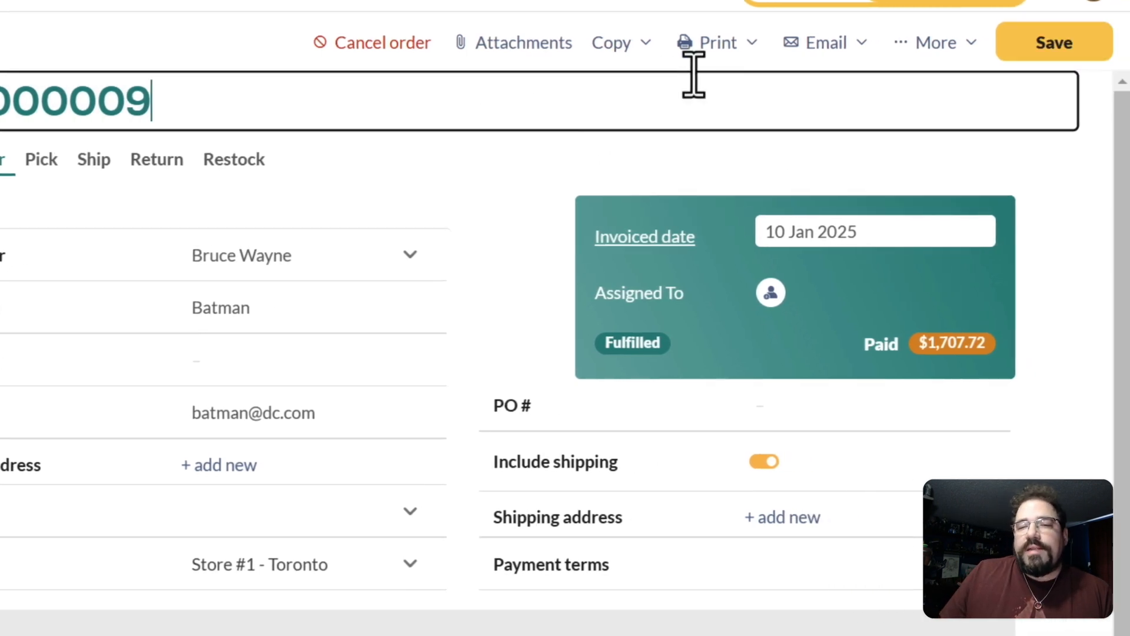
left_click(723, 52)
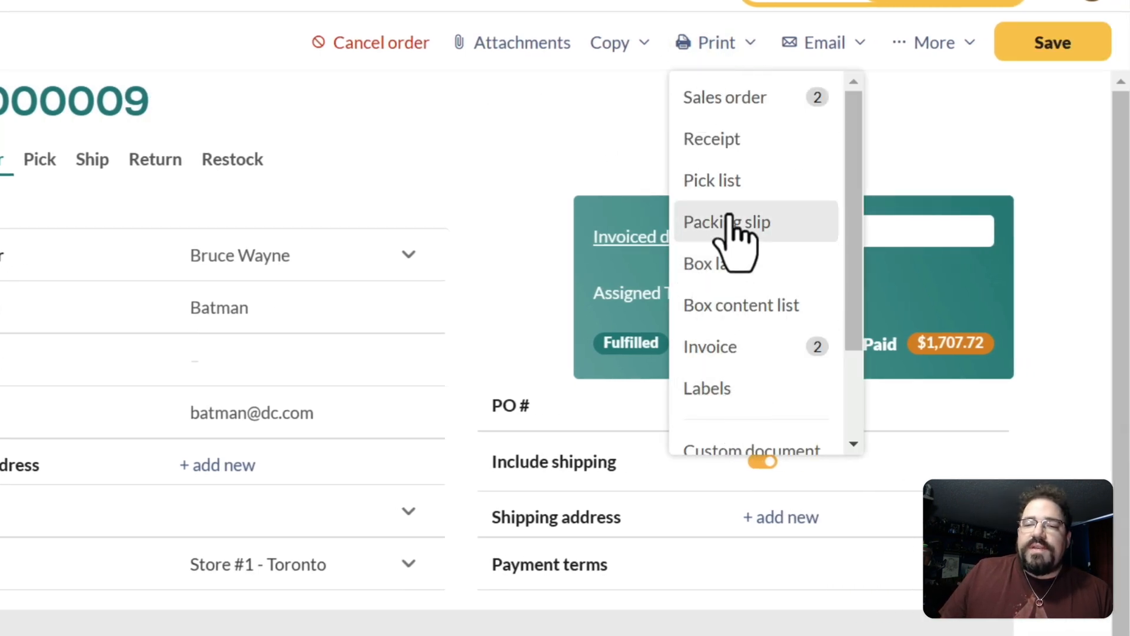
left_click(803, 55)
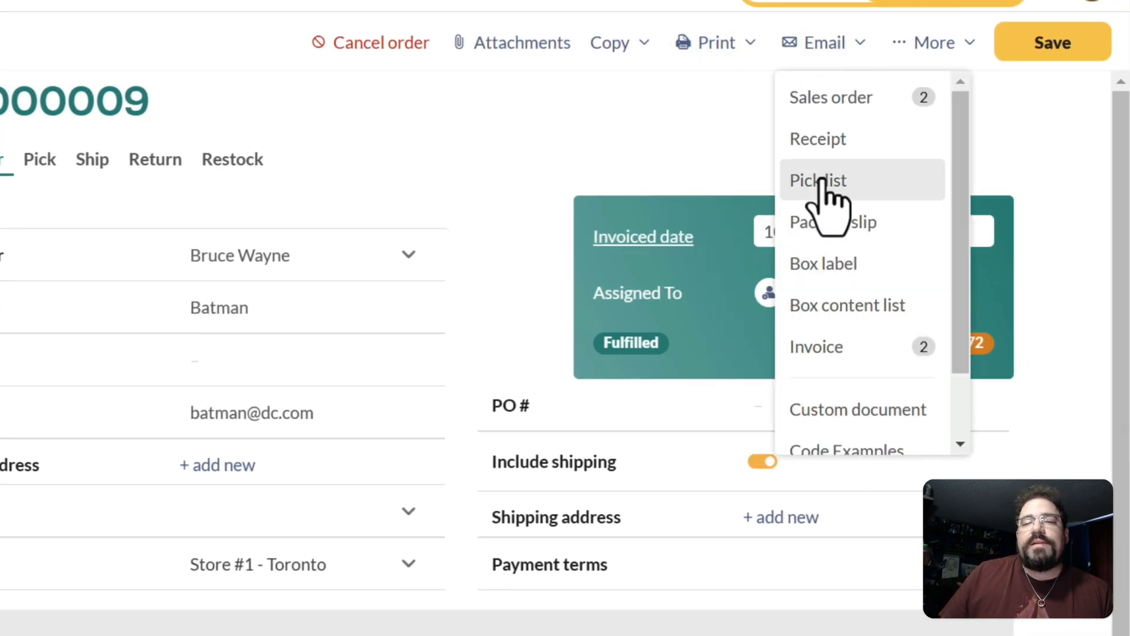
left_click(1054, 50)
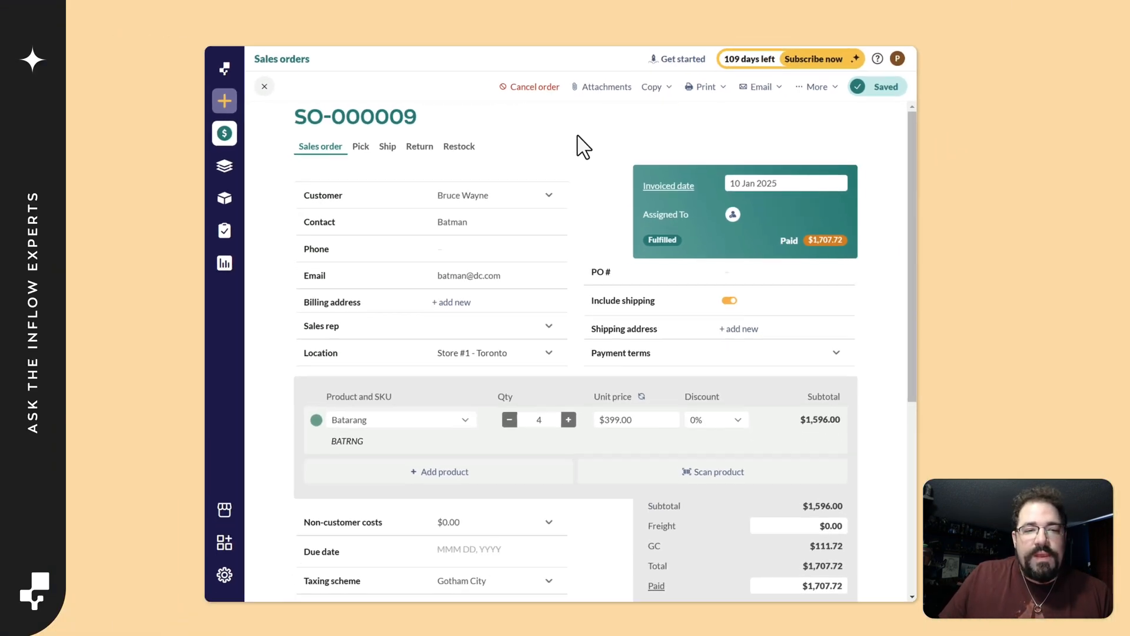